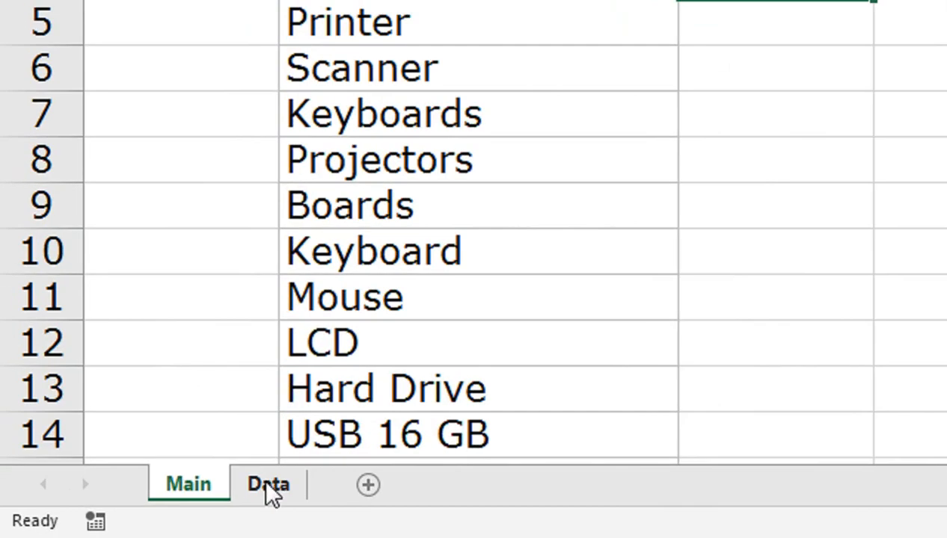
Step: Review the DELL, ACER and LEVENO price lists on the Data sheet, and return to the Main sheet
left_click(266, 486)
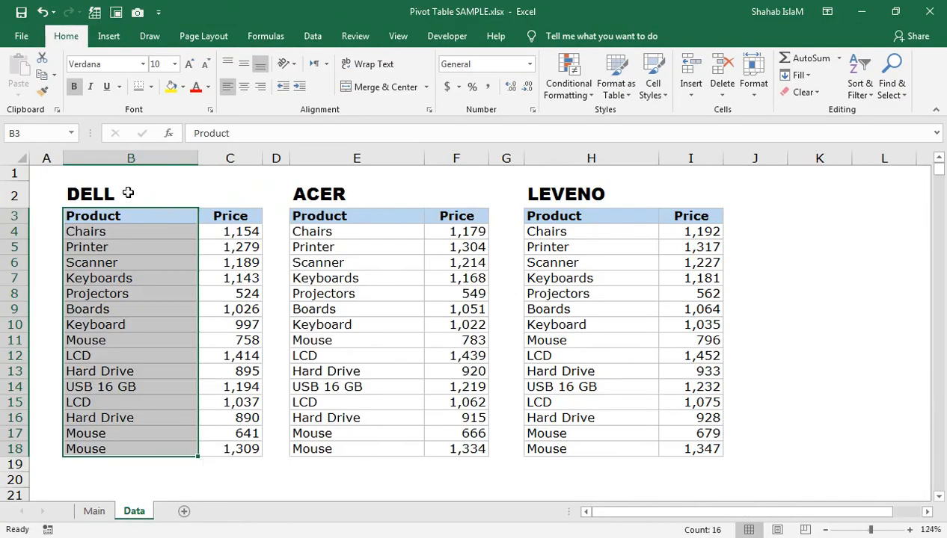
key("Down")
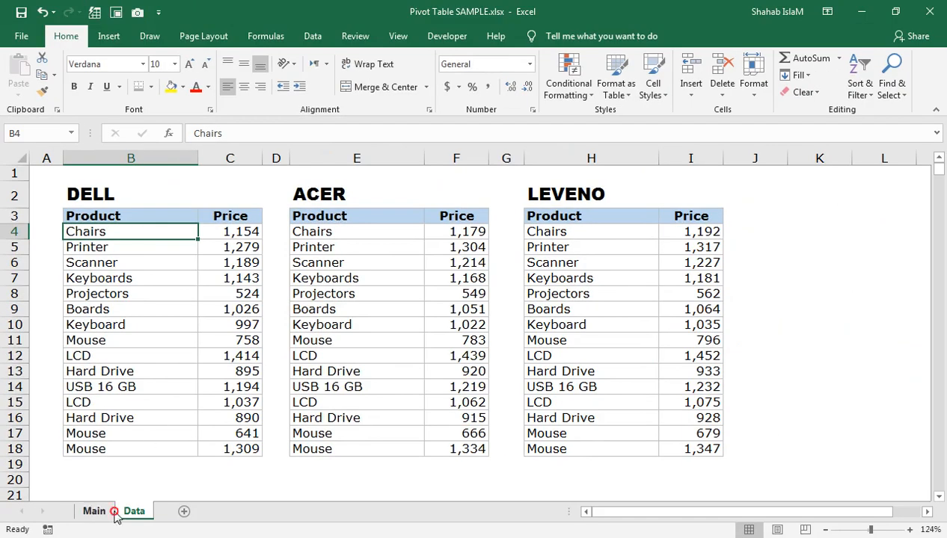
left_click(112, 511)
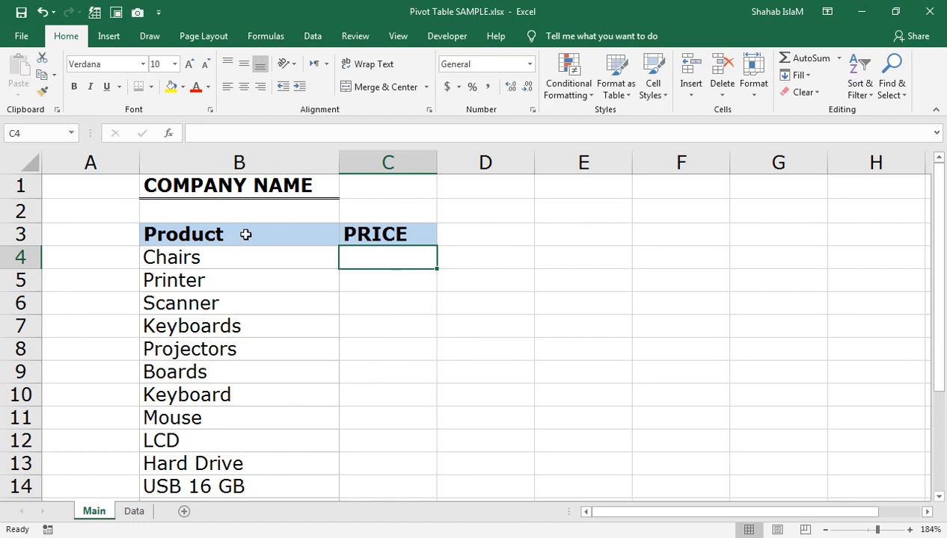
Step: On the Data sheet, format the DELL range B3:C18 as a table in the Light Blue, Table Style Light 20 style
left_click(134, 510)
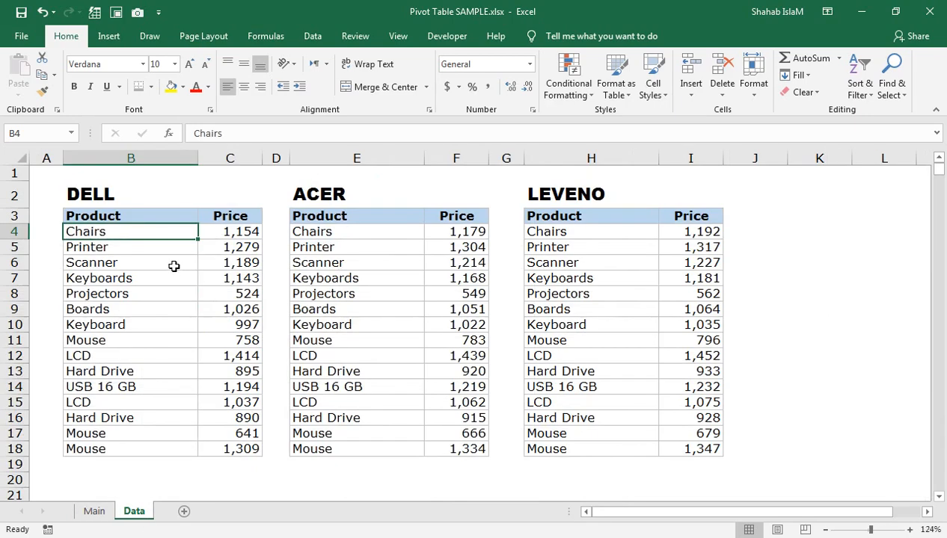
left_click_drag(81, 215, 226, 448)
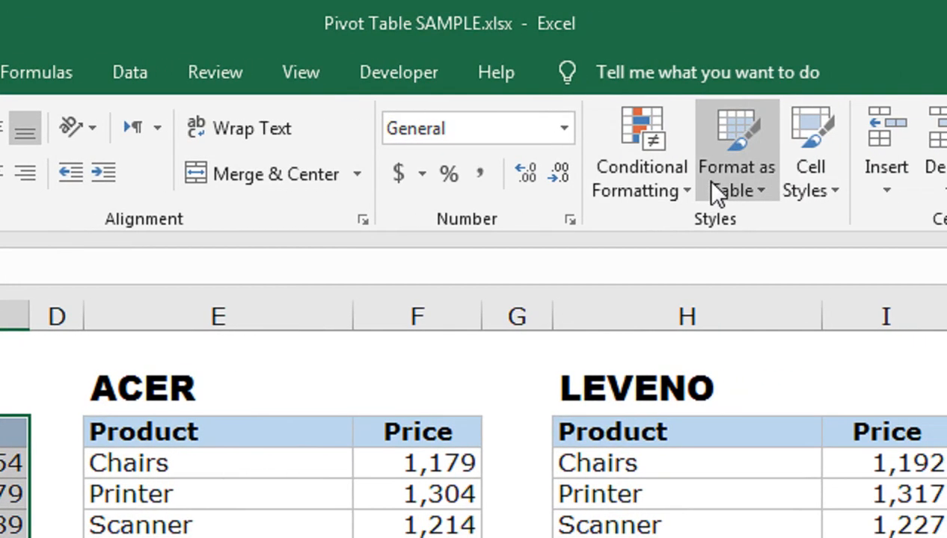
left_click(920, 183)
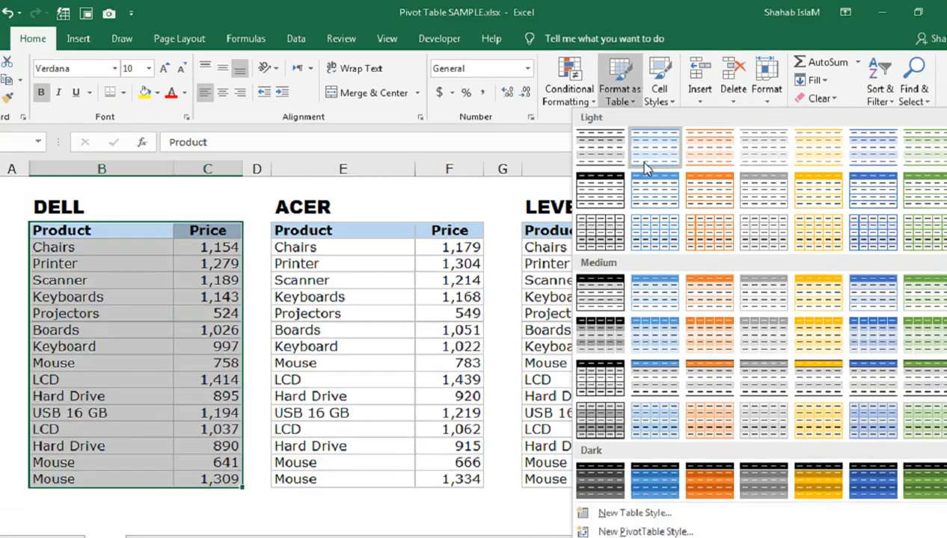
left_click(722, 355)
left_click(611, 344)
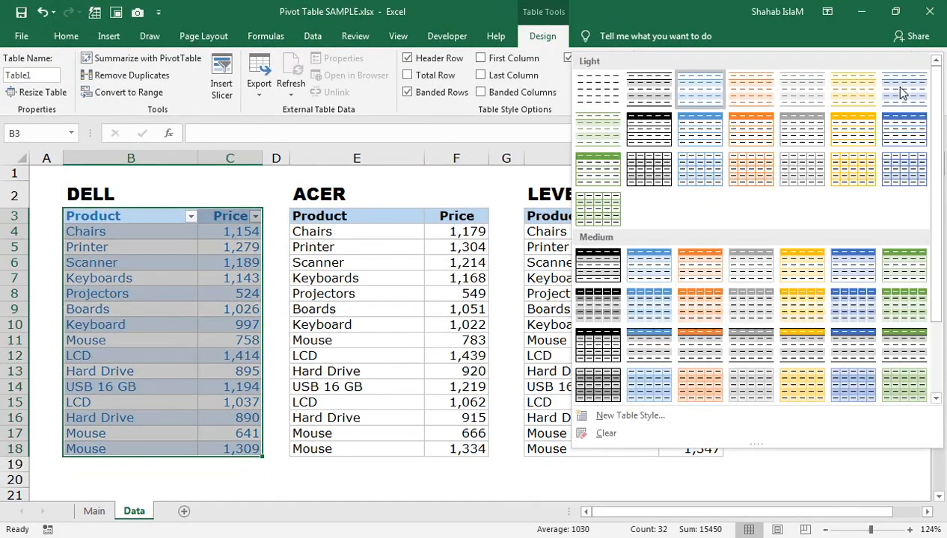
left_click(899, 90)
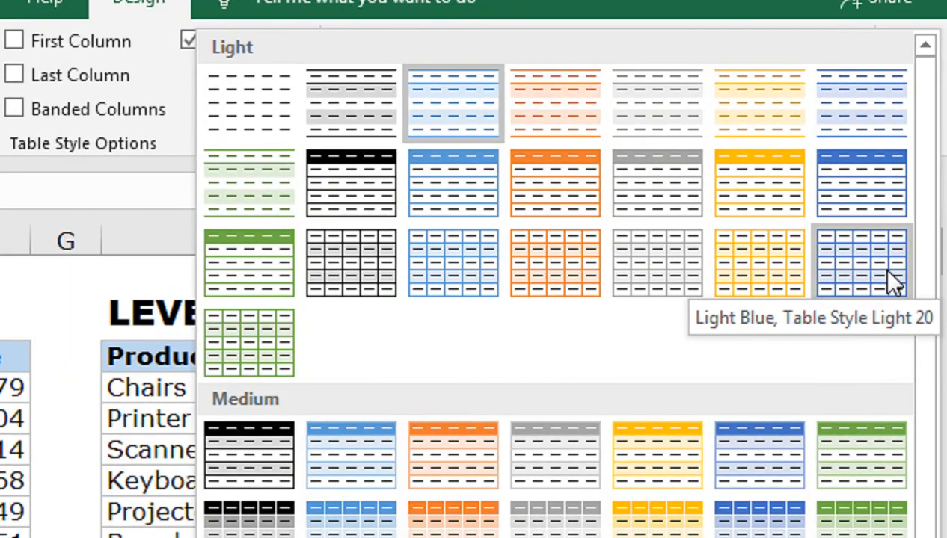
left_click(894, 280)
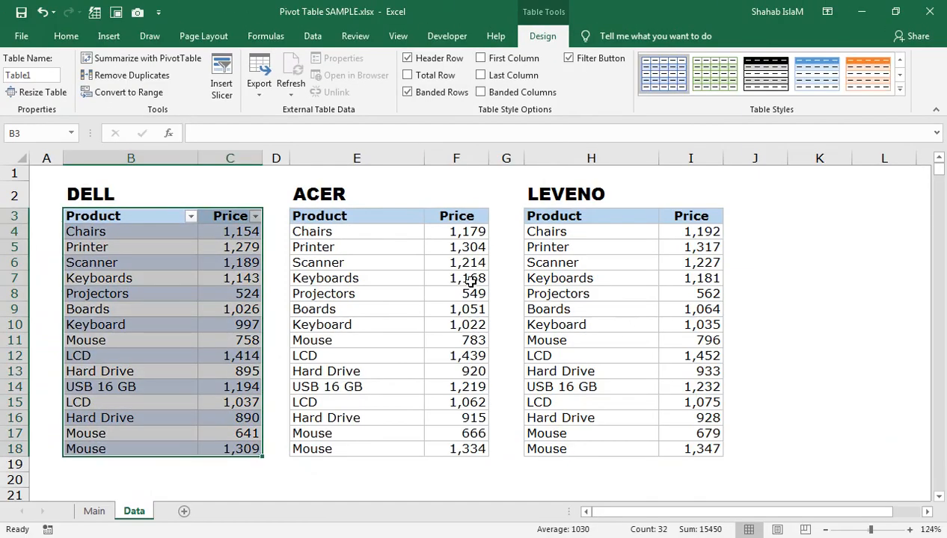
Step: Format the ACER range E3:F18 as a table and give it the Light Blue, Table Style Light 20 style
left_click_drag(307, 212, 441, 451)
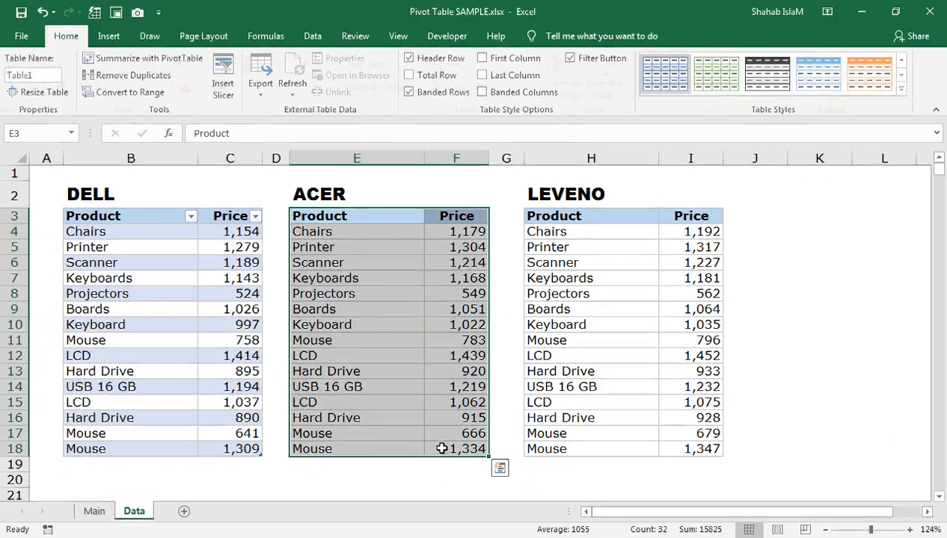
left_click(616, 82)
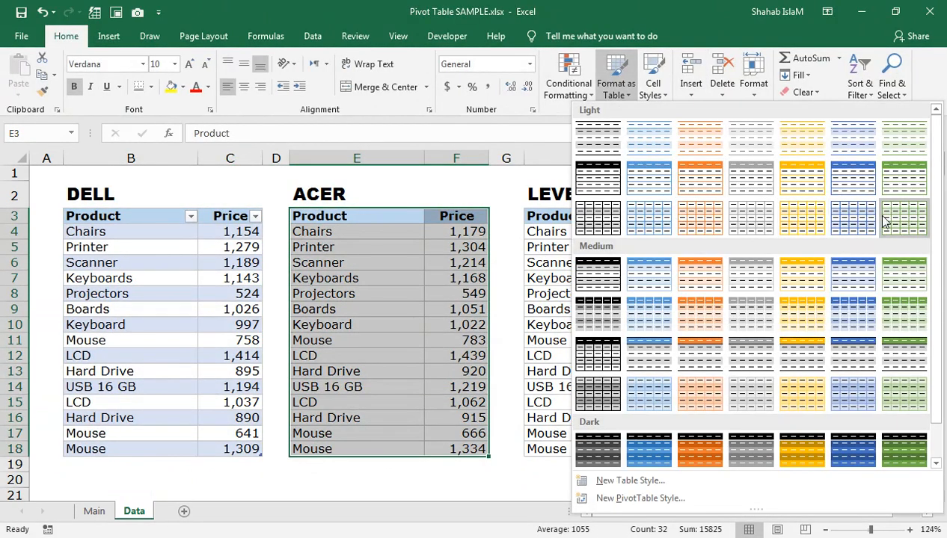
left_click(649, 273)
left_click(618, 341)
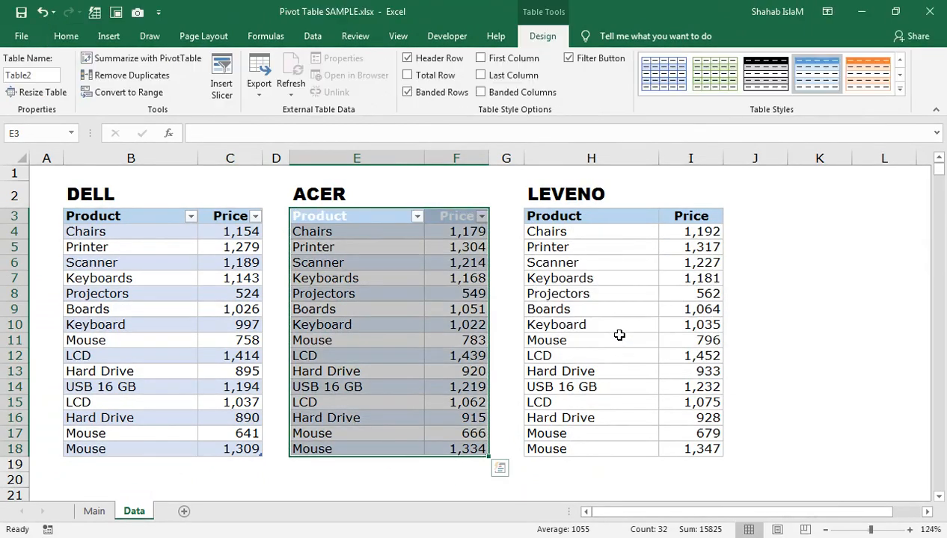
left_click(900, 88)
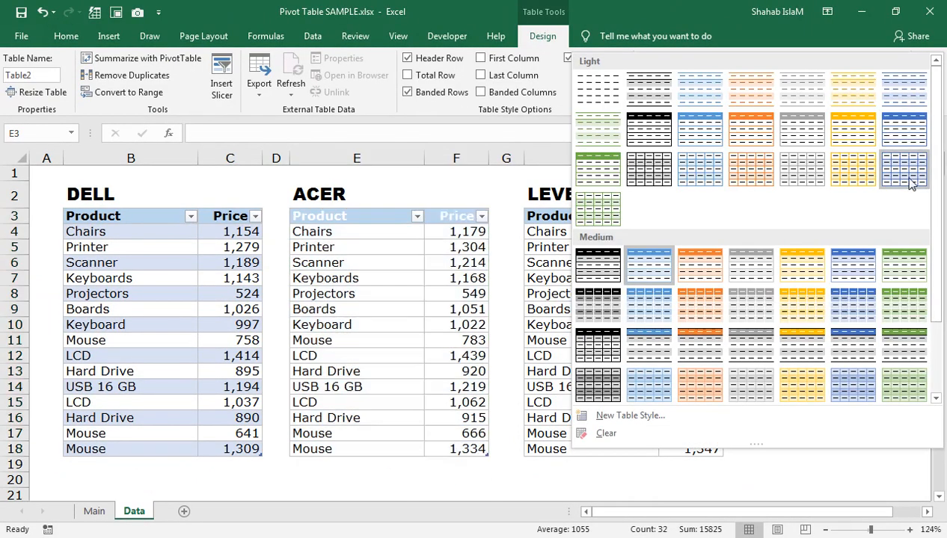
left_click(911, 182)
Step: Format the LEVENO range H3:I18 as a table and give it the Light Blue, Table Style Light 20 style
left_click(589, 221)
left_click_drag(588, 220, 691, 449)
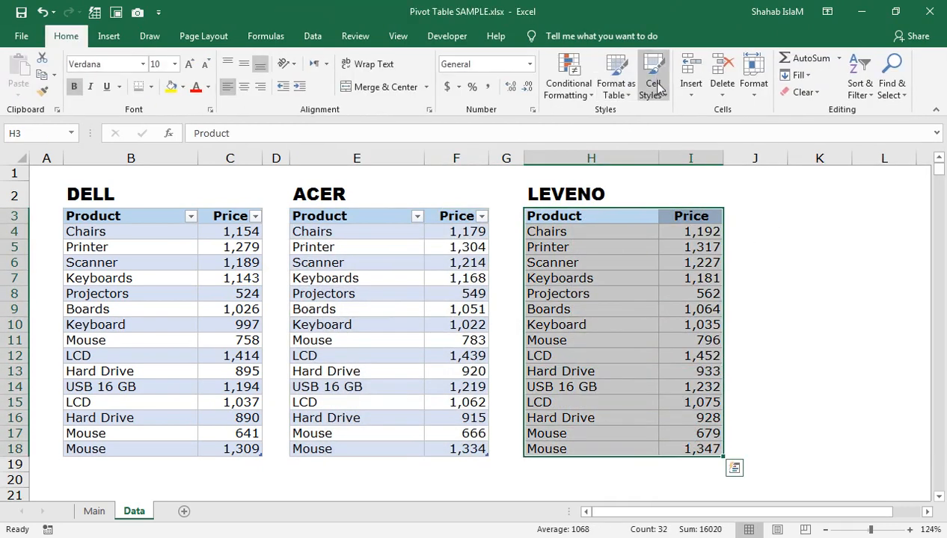
left_click(608, 91)
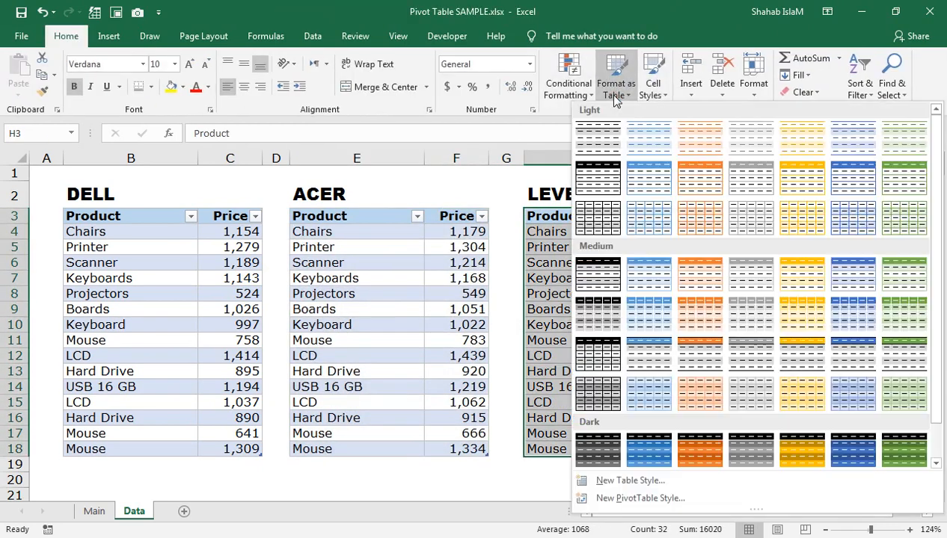
left_click(846, 177)
left_click(612, 344)
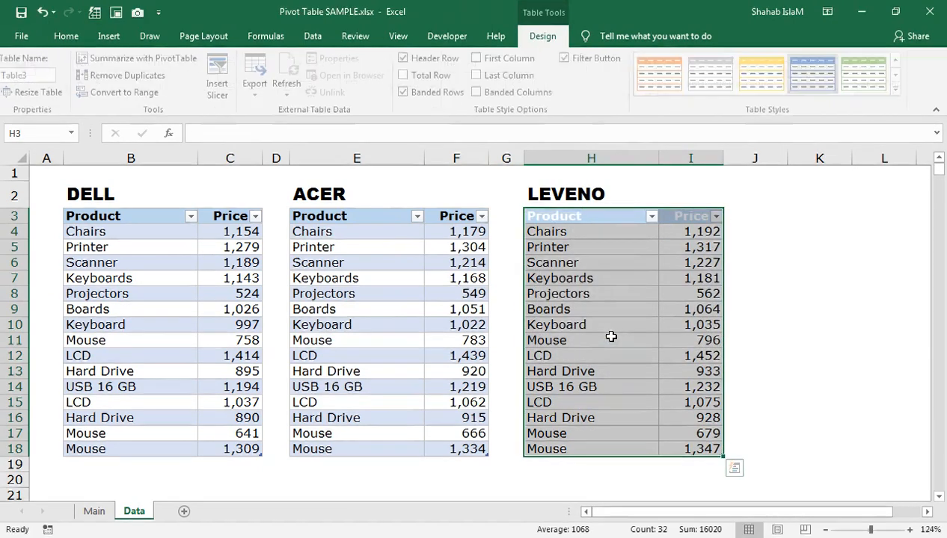
left_click(901, 90)
left_click(901, 171)
left_click(389, 267)
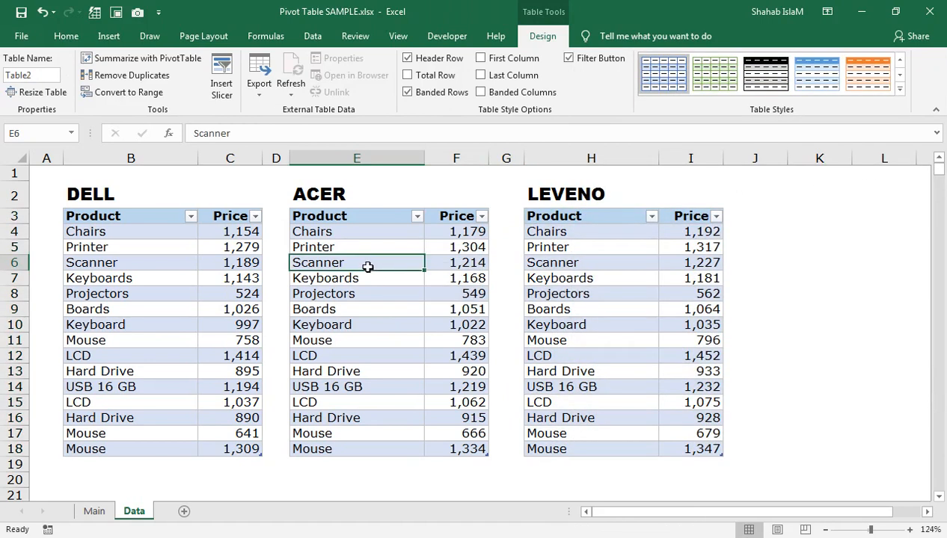
Step: Name the table under the DELL heading DELL
left_click_drag(126, 214, 247, 437)
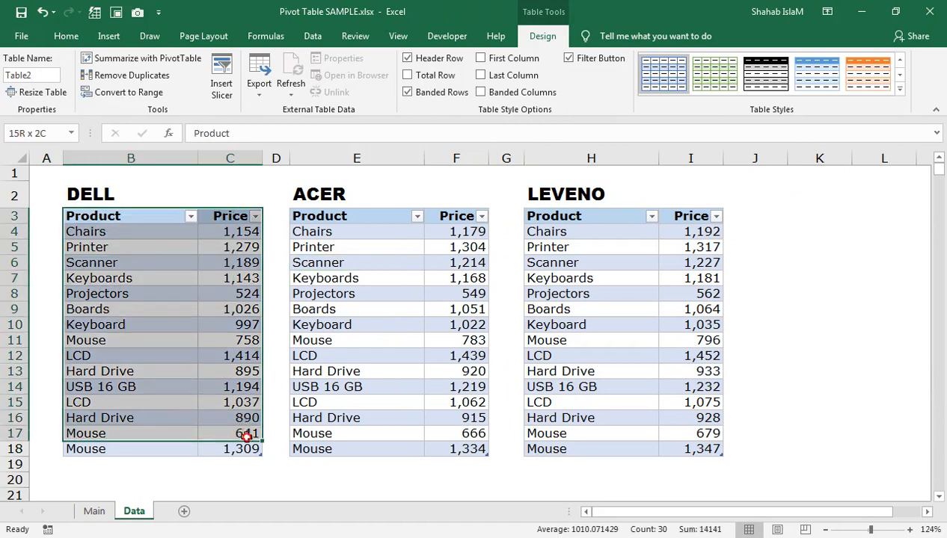
left_click_drag(248, 438, 246, 447)
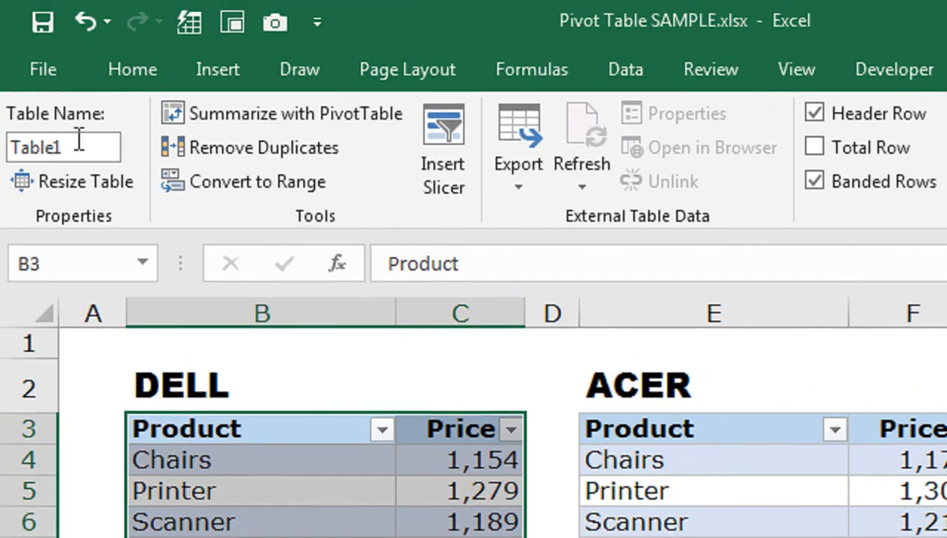
left_click(39, 142)
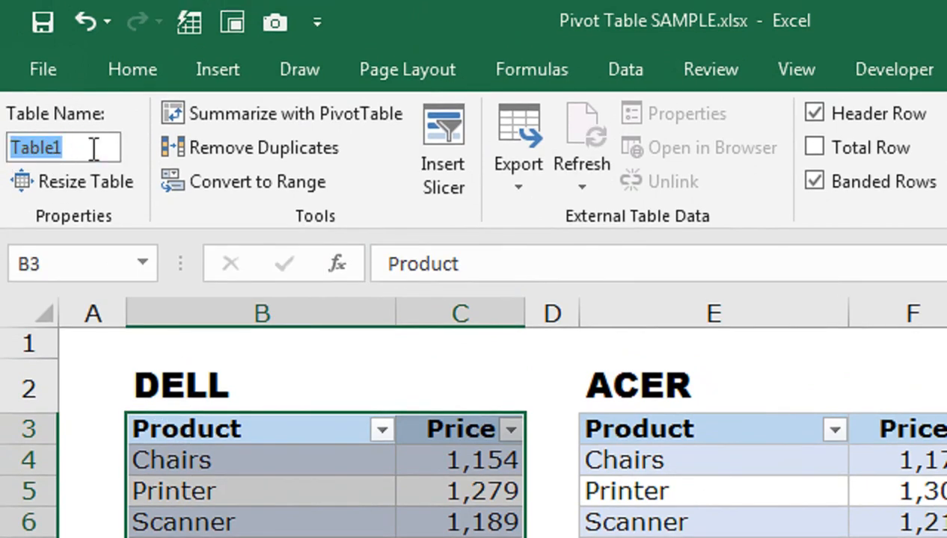
type("DELL")
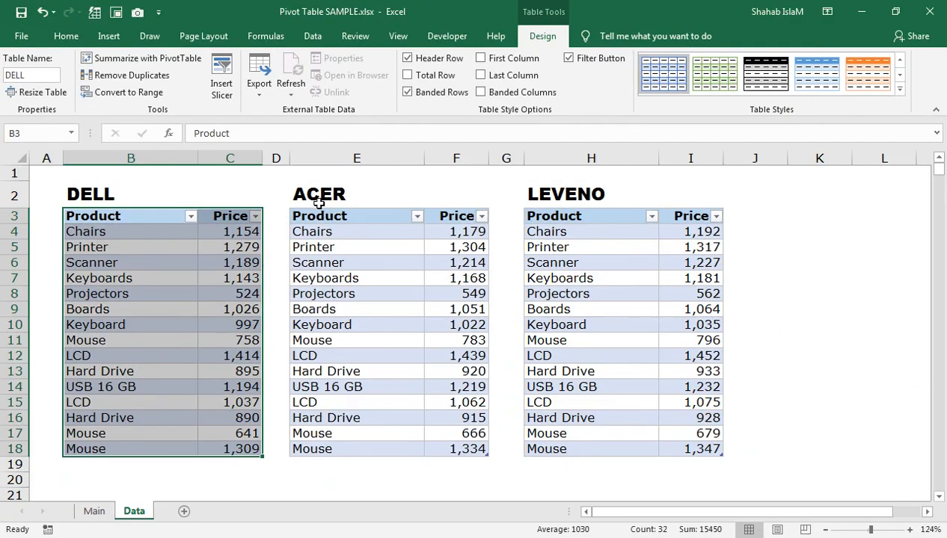
Step: Name the table under the ACER heading ACER
left_click_drag(591, 428, 892, 537)
left_click_drag(447, 389, 446, 448)
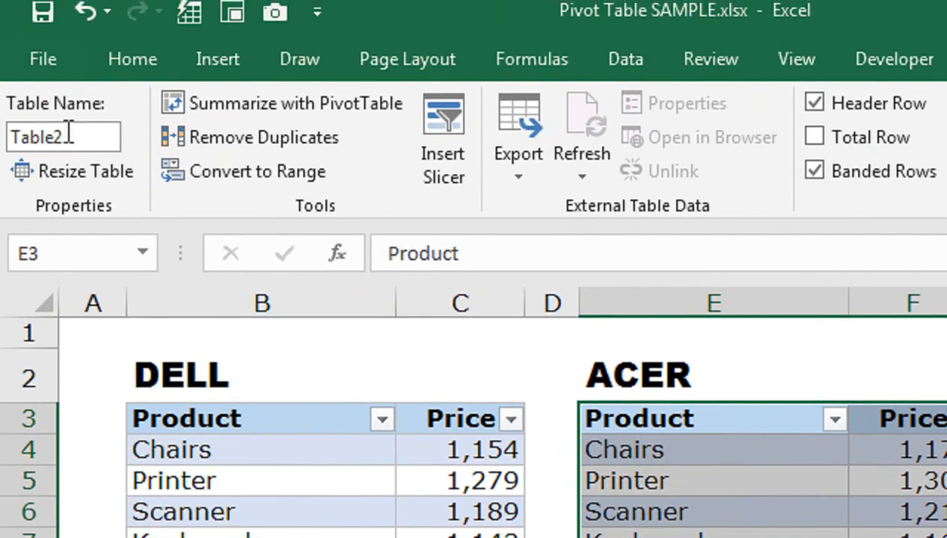
left_click_drag(5, 30, 82, 36)
type("ACER")
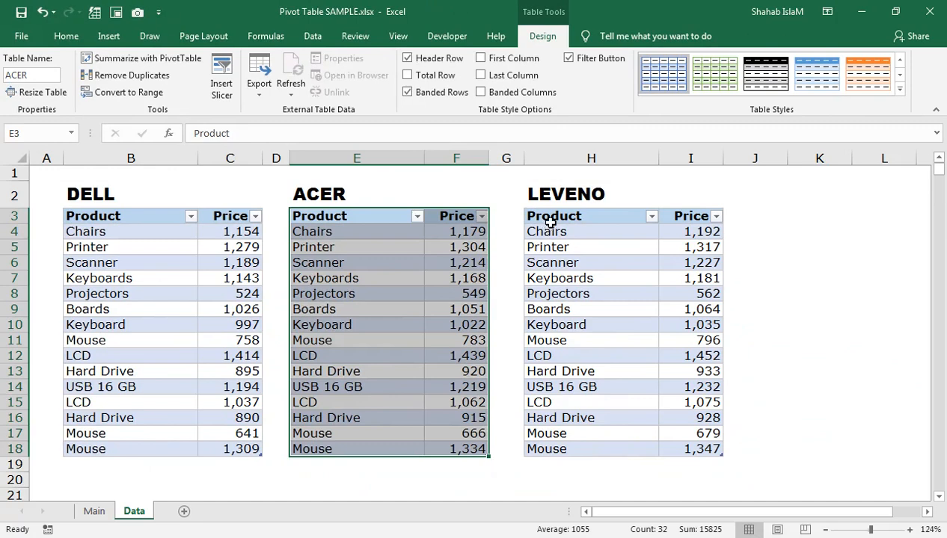
Step: Name the table under the LEVENO heading LEVENO
left_click_drag(546, 218, 685, 447)
left_click(34, 76)
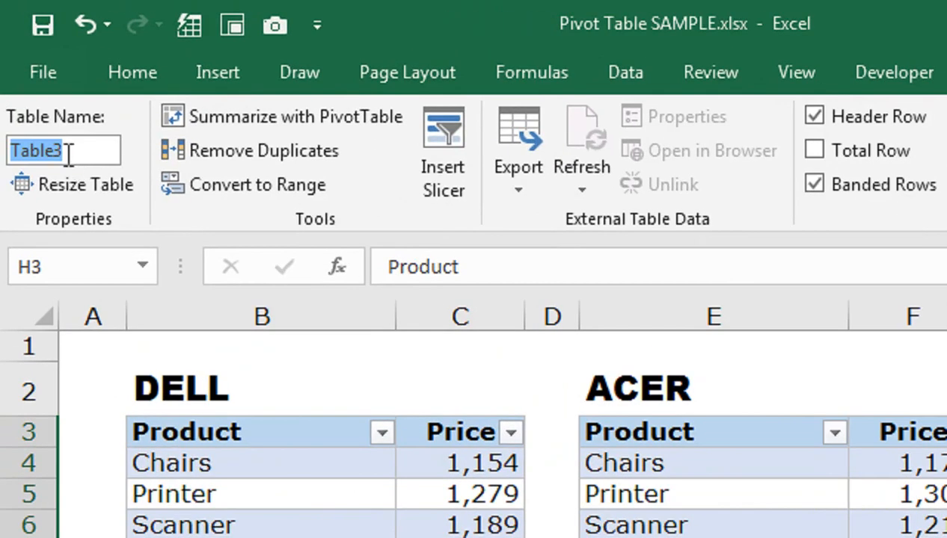
type("LEVENO")
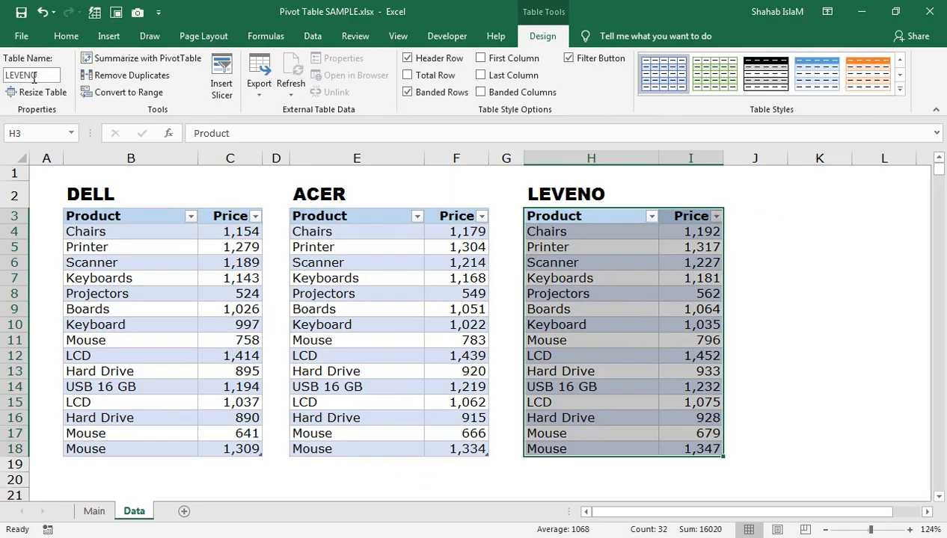
key("Return")
key("ctrl+q")
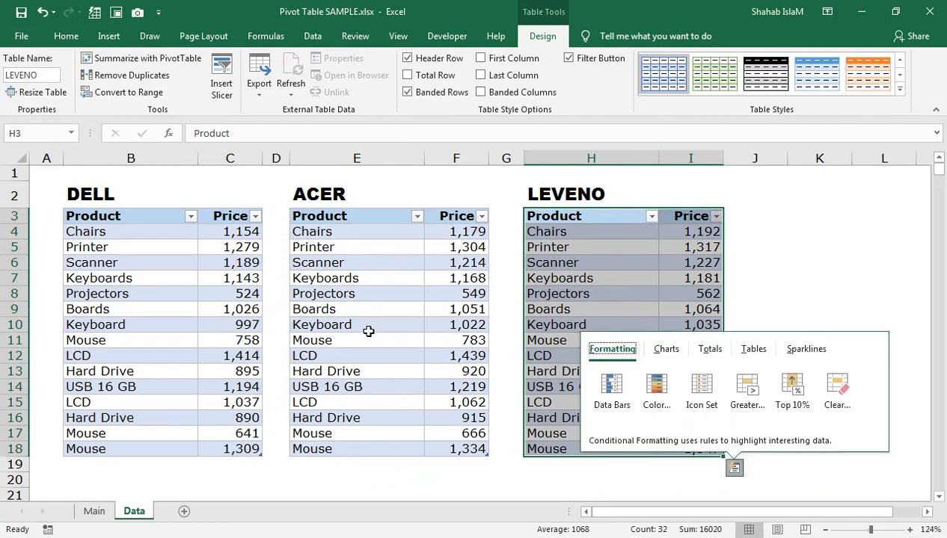
left_click(373, 297)
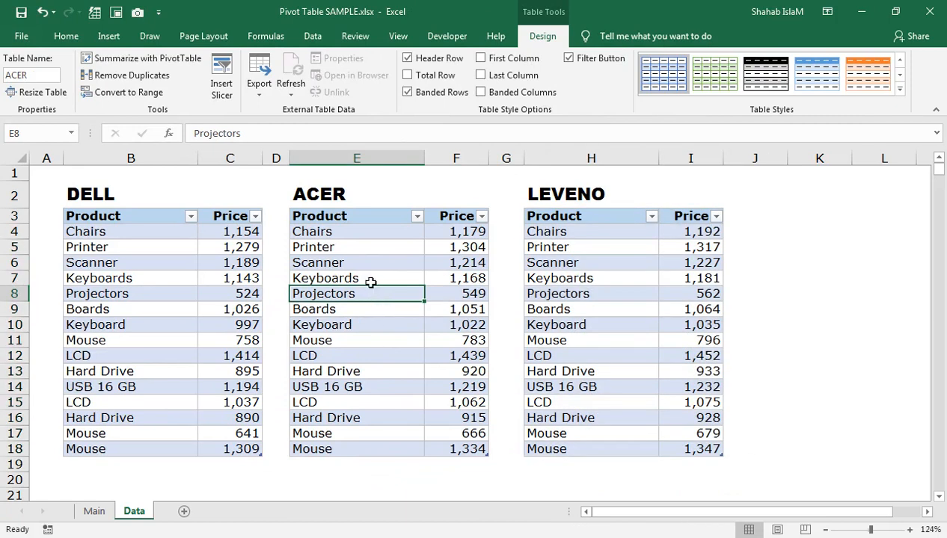
Step: On the Main sheet, enter the header COMPANY in G3 and list DELL, ACER and LEVENO below it in G4:G6
left_click(94, 511)
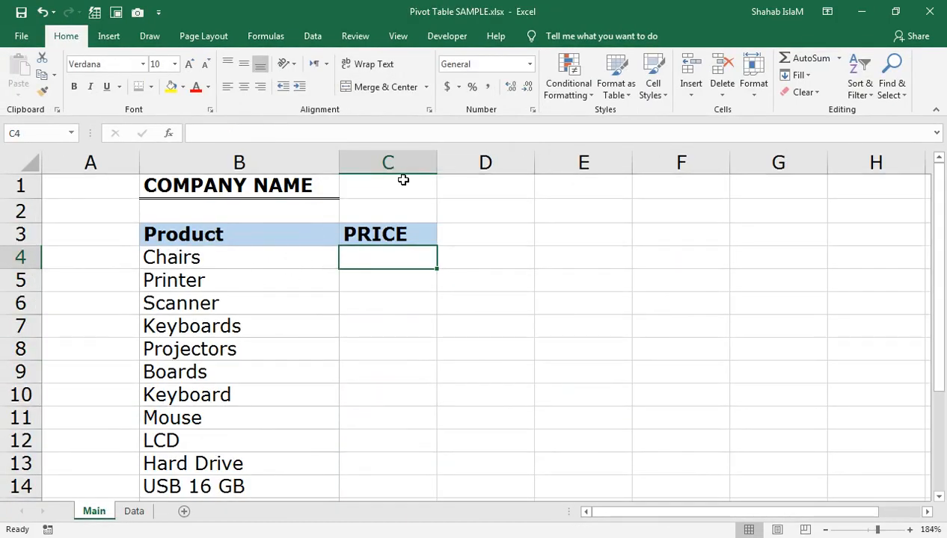
left_click(754, 234)
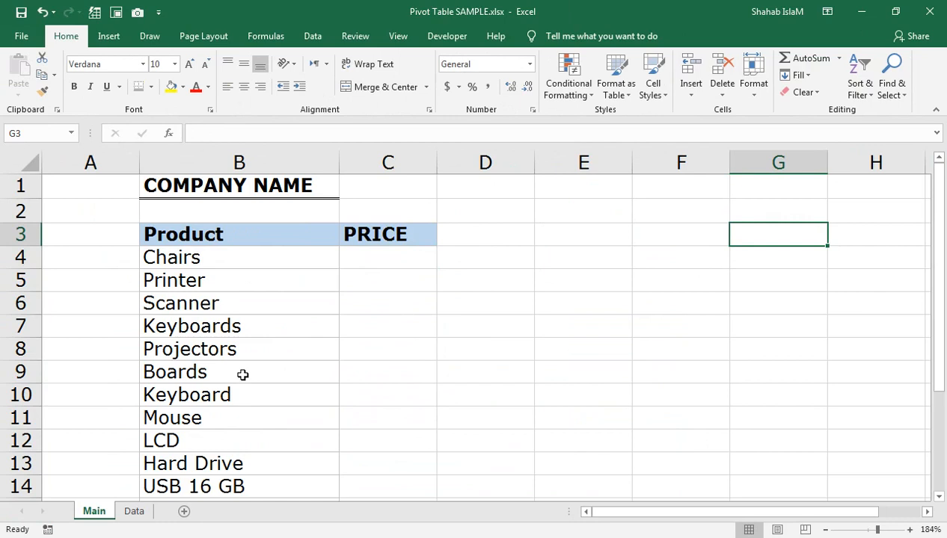
type("CO")
type("MA")
type("PANY")
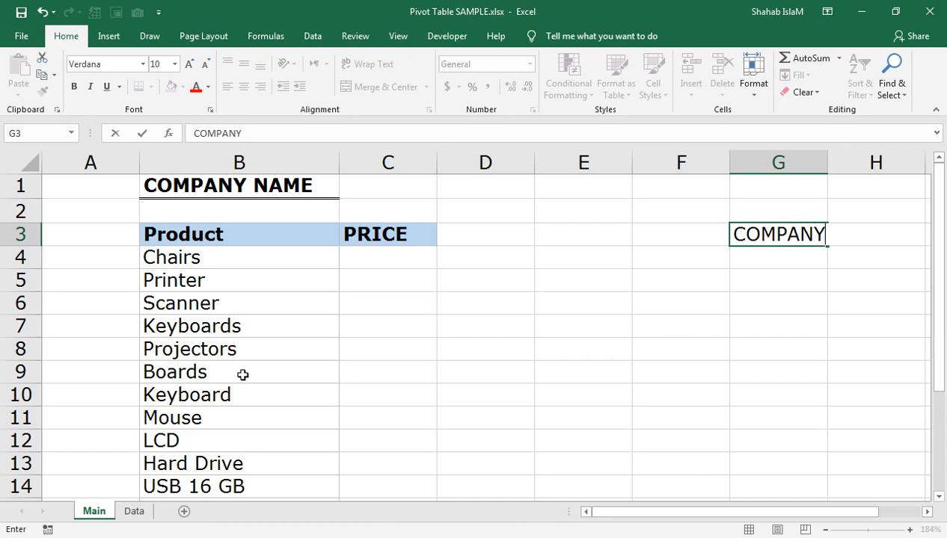
key("Return")
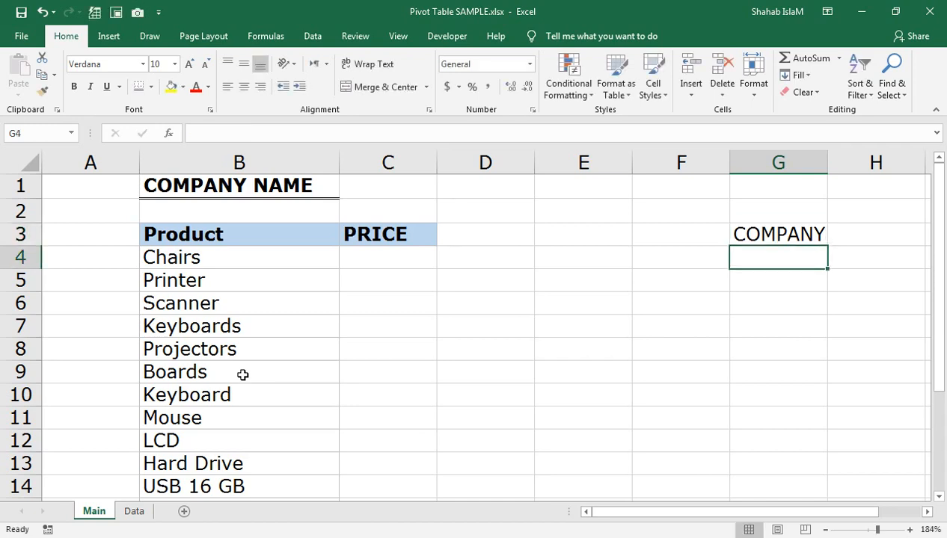
type("DELL")
key("Return")
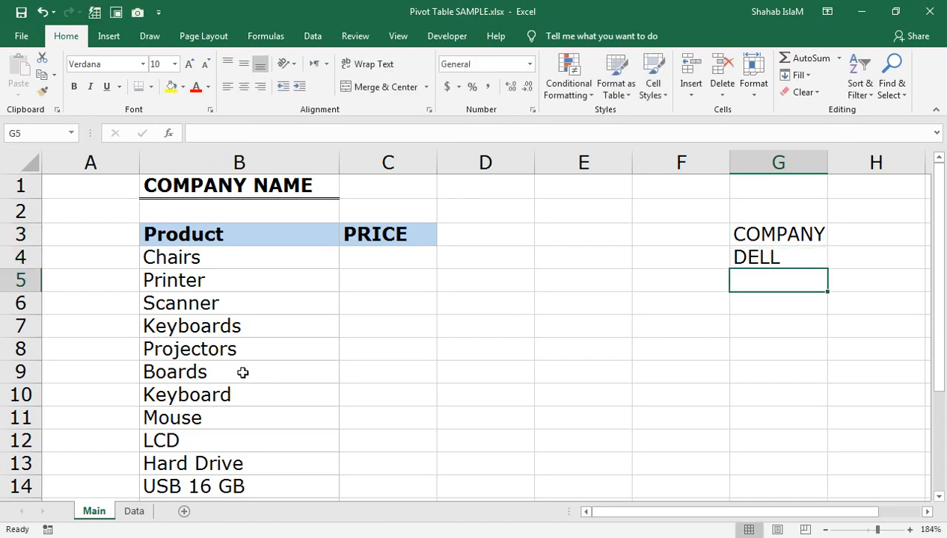
type("ACER")
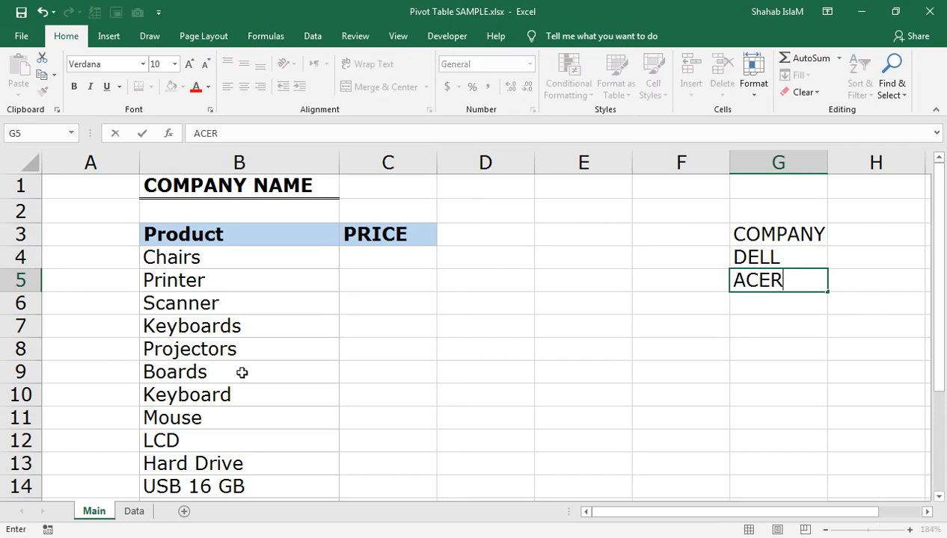
key("Return")
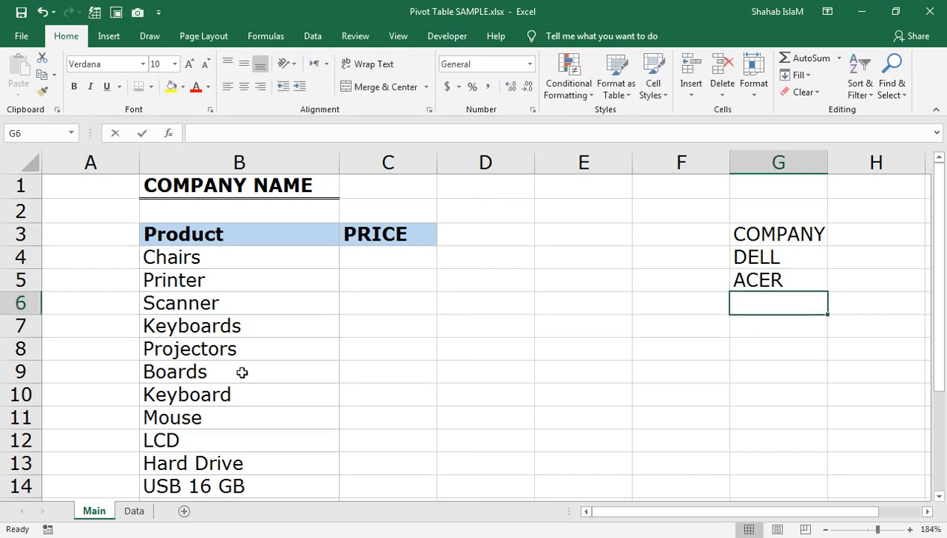
type("LEVENO")
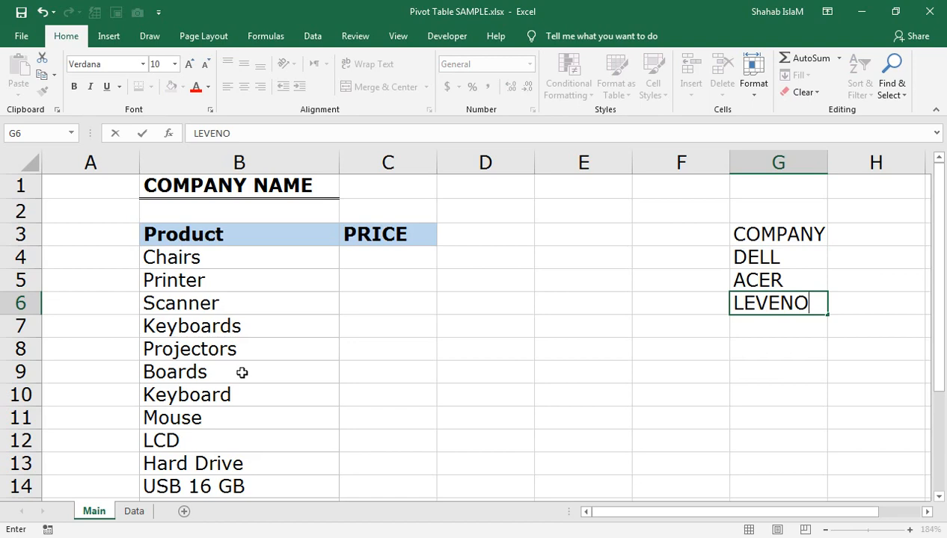
key("Return")
Step: Format the company list G3:G6 as a blue banded table with headers
left_click(738, 280)
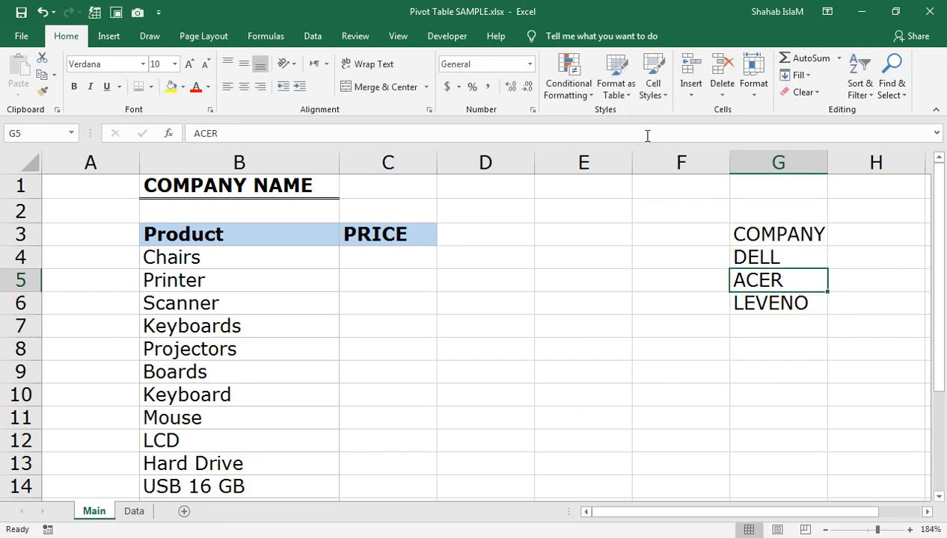
left_click(616, 84)
left_click(643, 221)
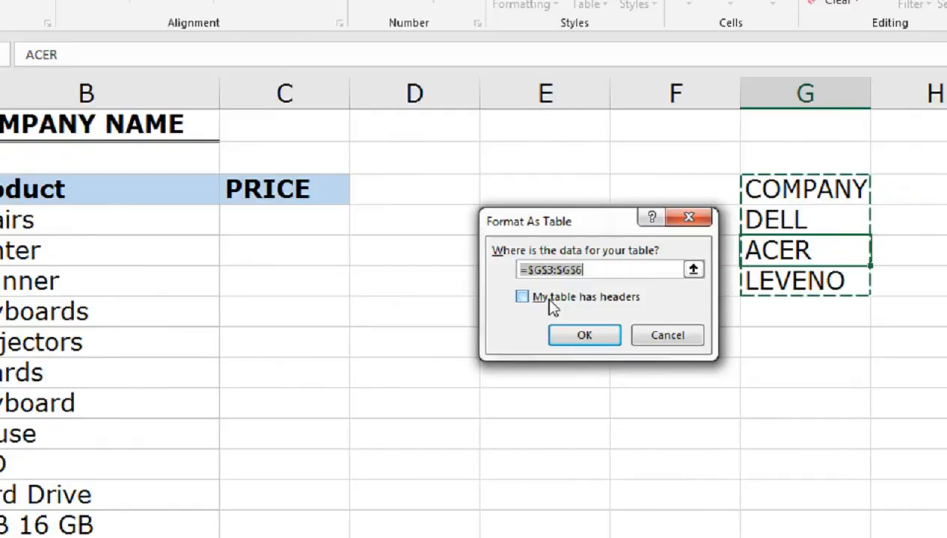
left_click(550, 302)
left_click(584, 335)
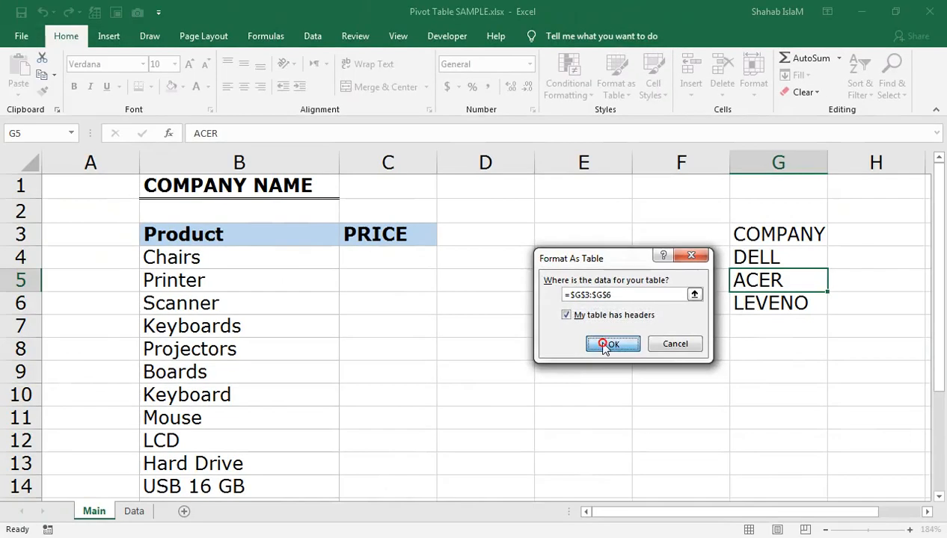
Step: Name the company list table NAME
left_click(763, 238)
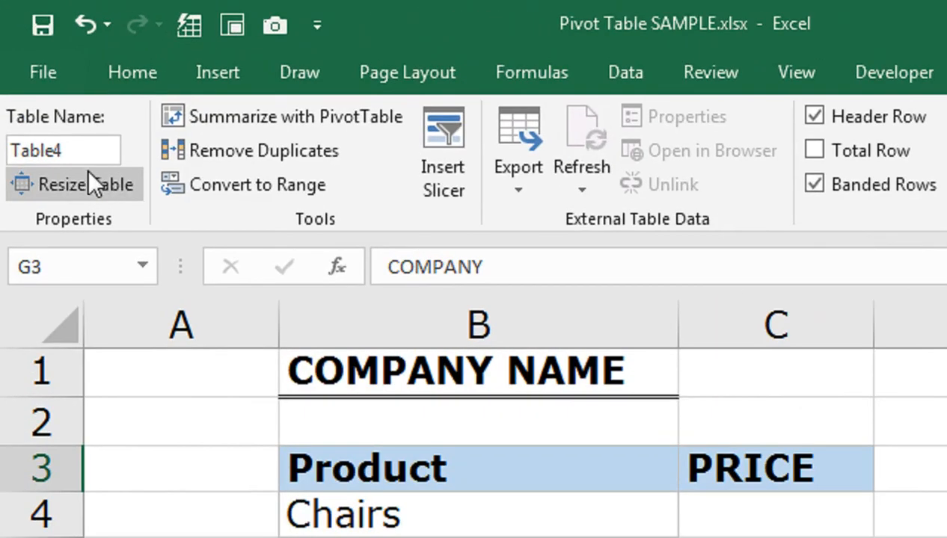
left_click(82, 149)
type("NAME")
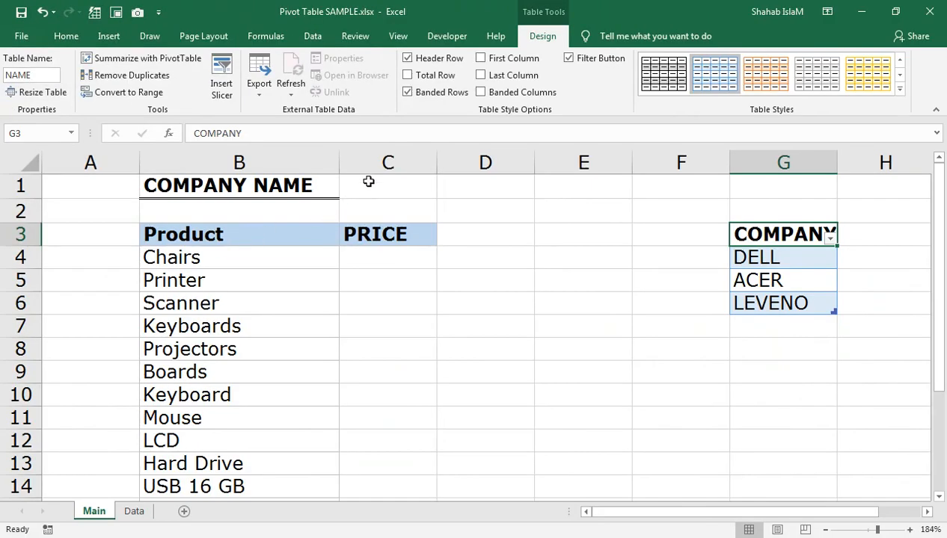
Step: Open data validation for cell C1 beside COMPANY NAME and set it to allow a List
left_click(376, 183)
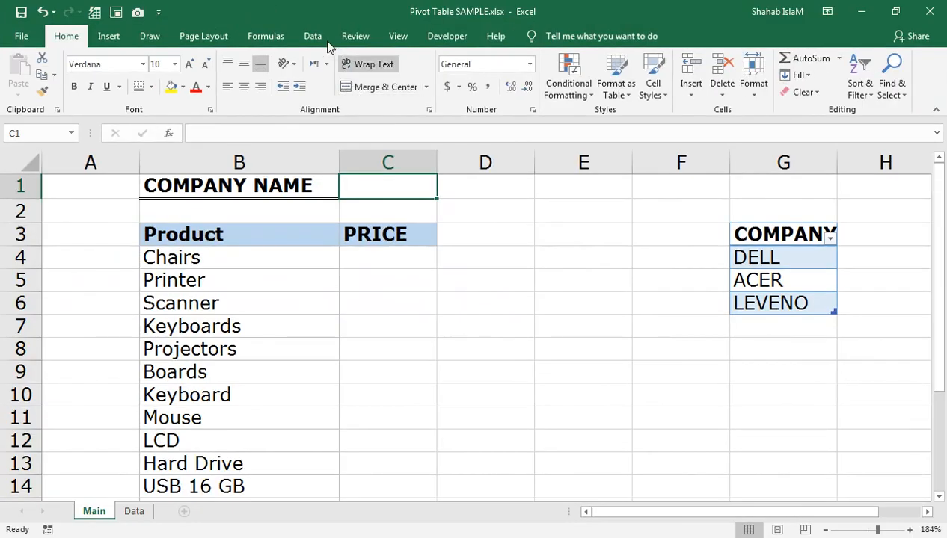
left_click(313, 36)
left_click(600, 92)
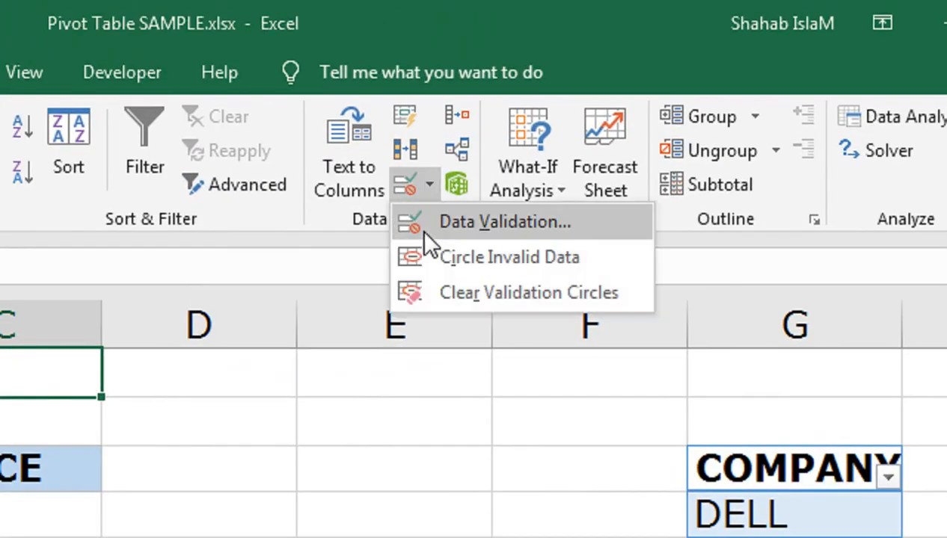
left_click(602, 117)
left_click(492, 273)
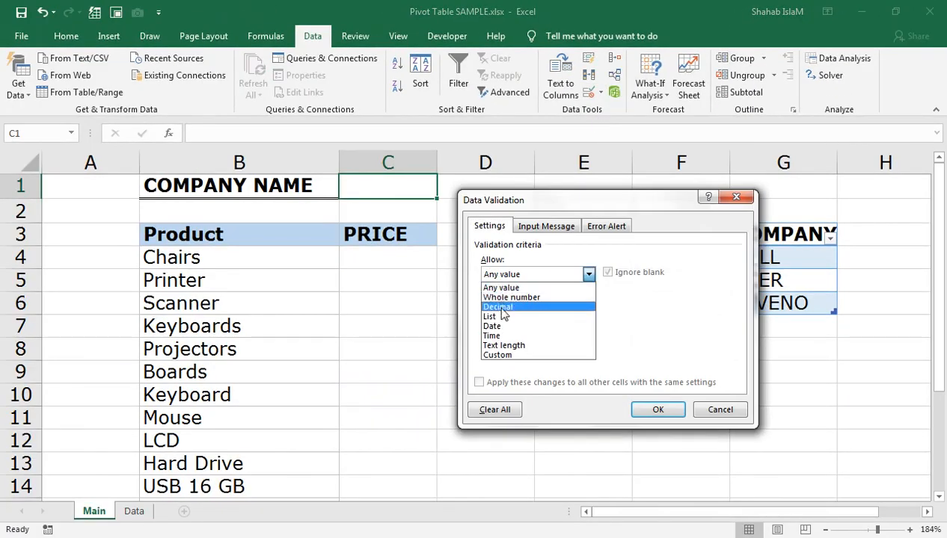
left_click(495, 316)
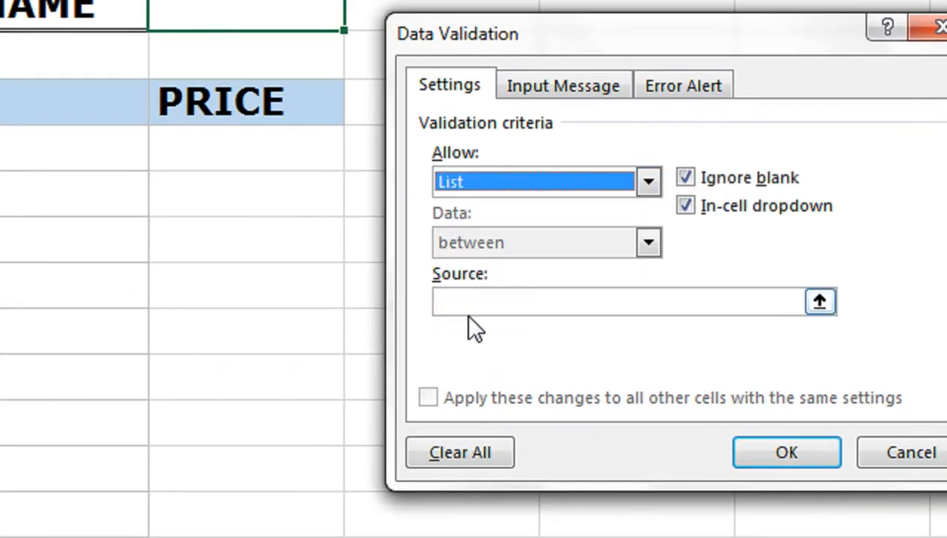
Step: Set the validation list source for C1 to =INDIRECT("NAME[COMPANY]") and apply the rule
left_click(464, 302)
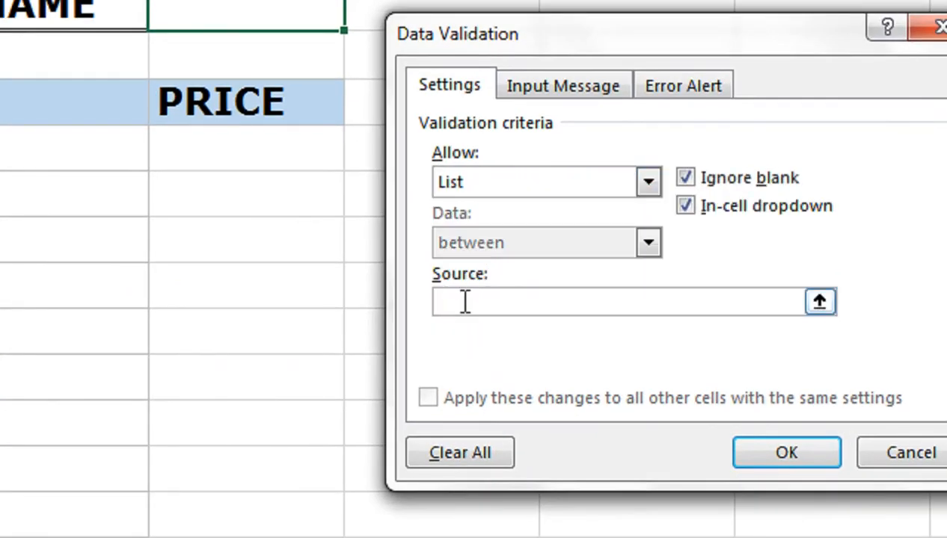
type("=INDIRECT(\"NAM")
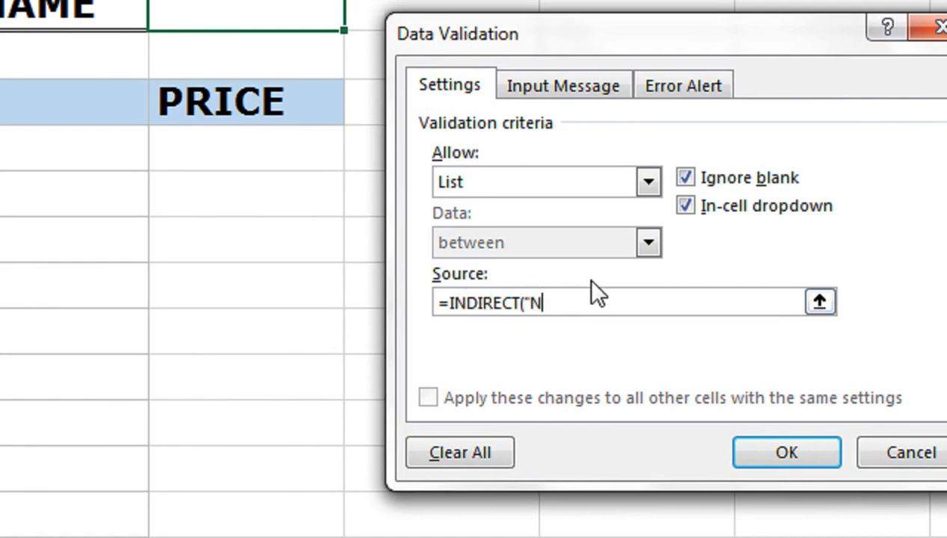
type("E")
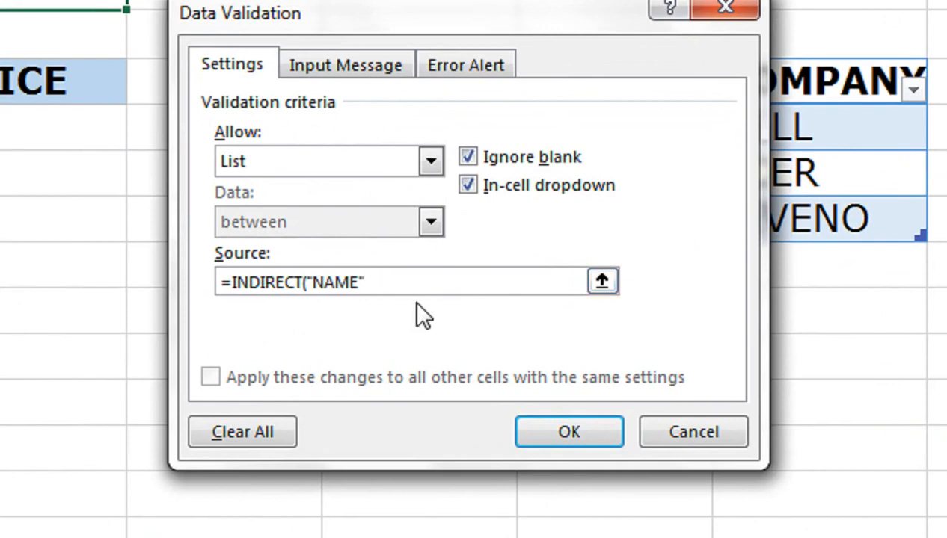
key("BackSpace")
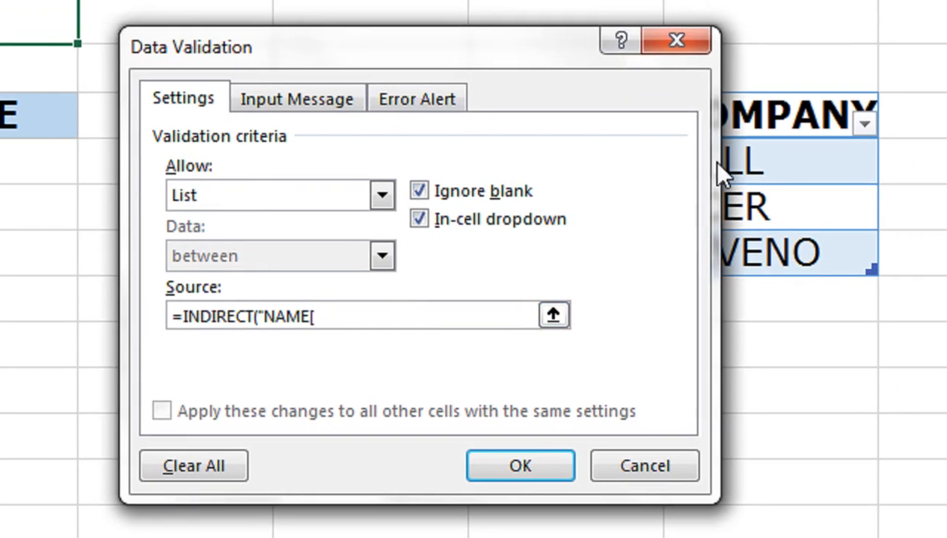
type("[")
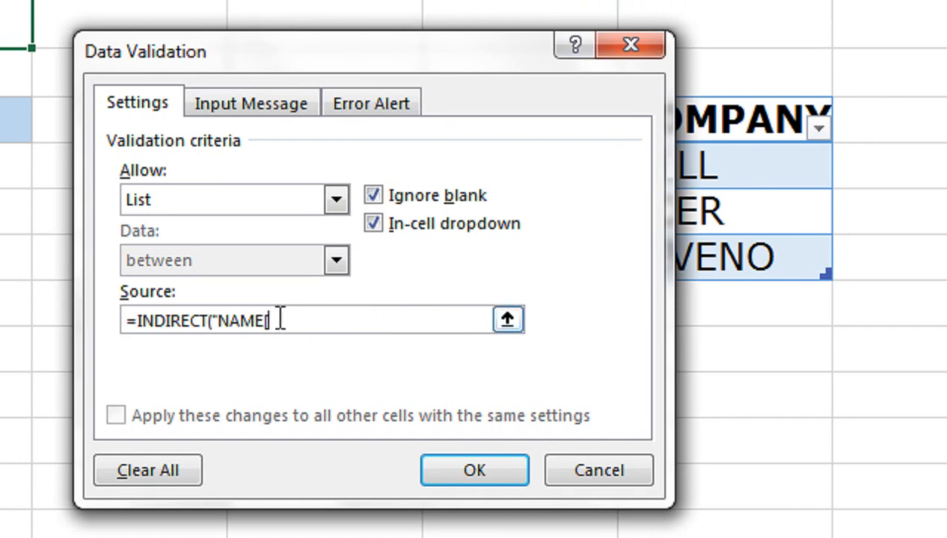
type("COAM")
key("BackSpace")
key("BackSpace")
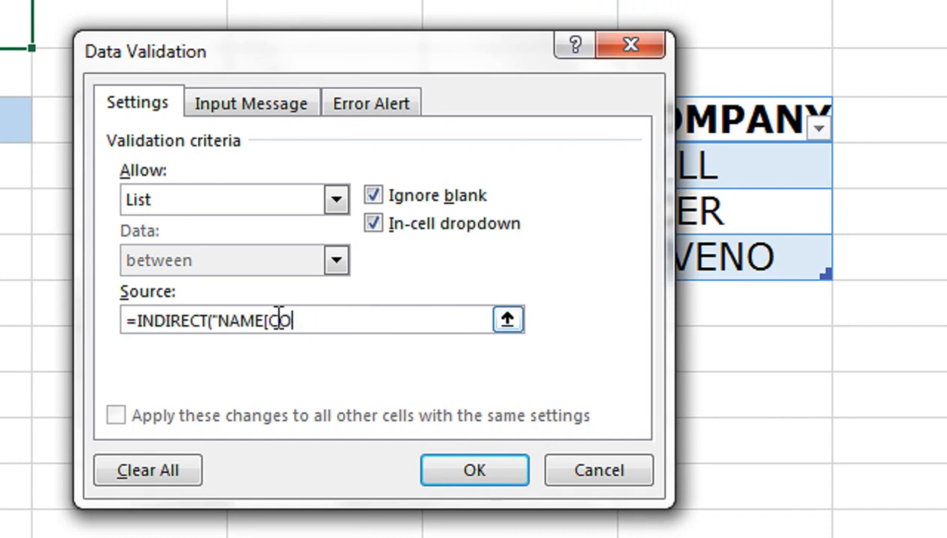
type("MPANY")
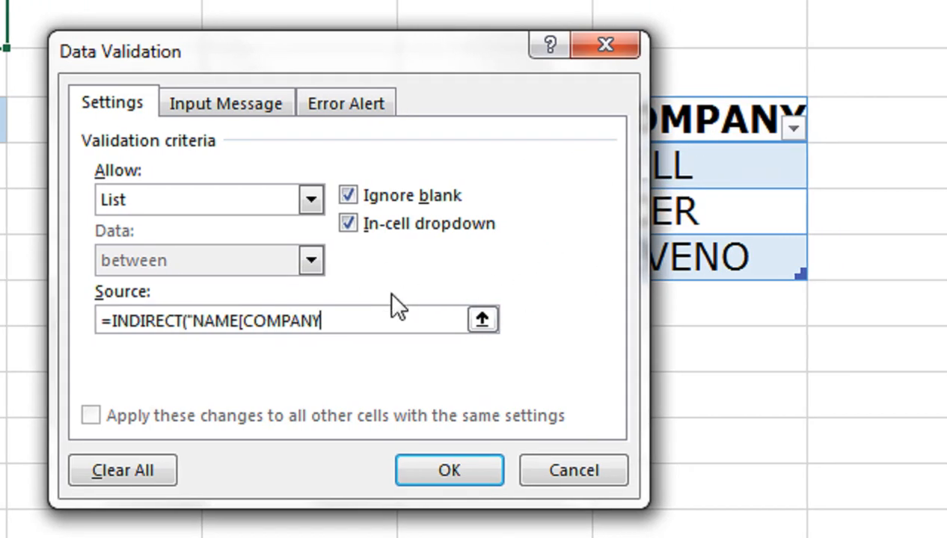
left_click(243, 320)
left_click(331, 322)
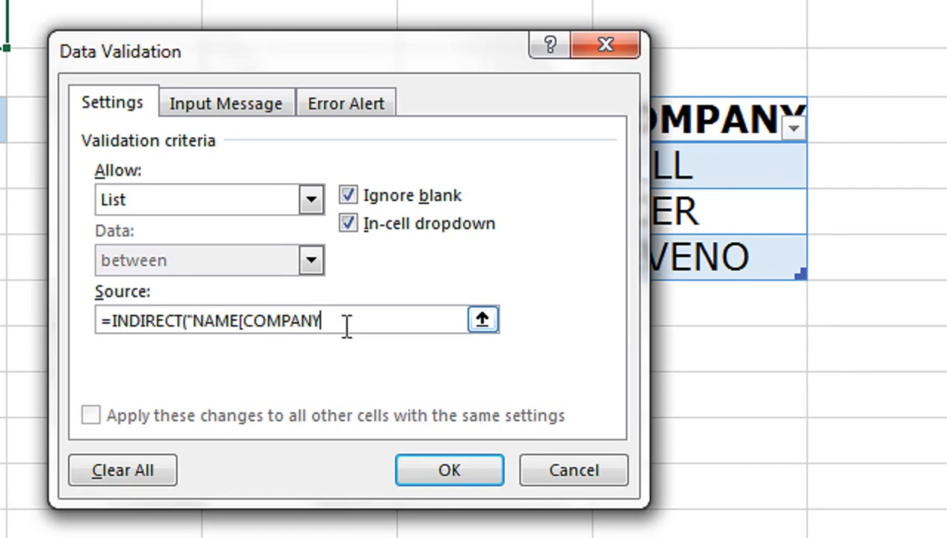
type("\"")
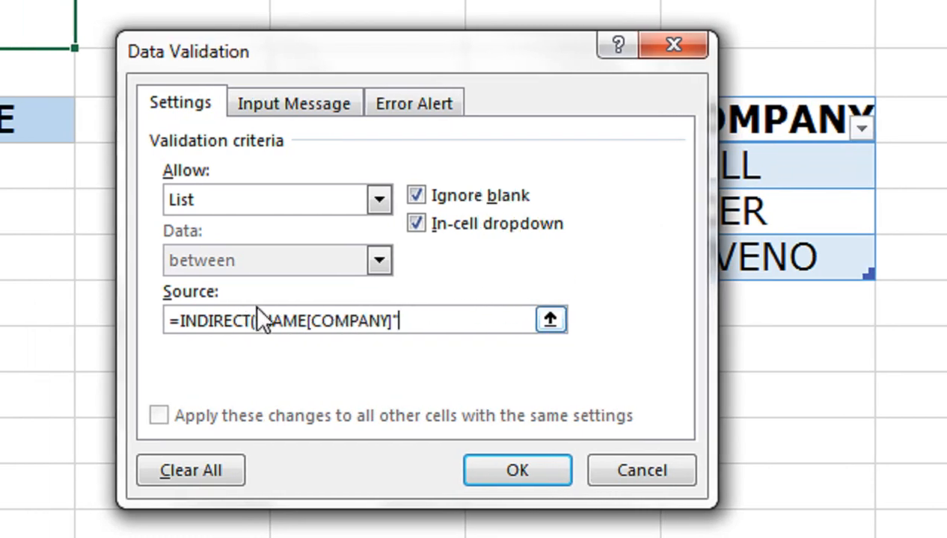
type(")")
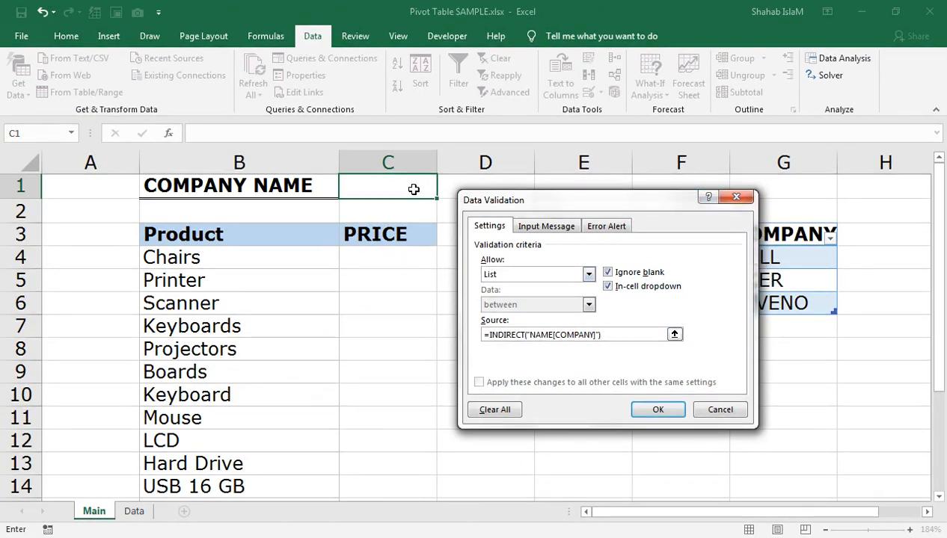
left_click(633, 410)
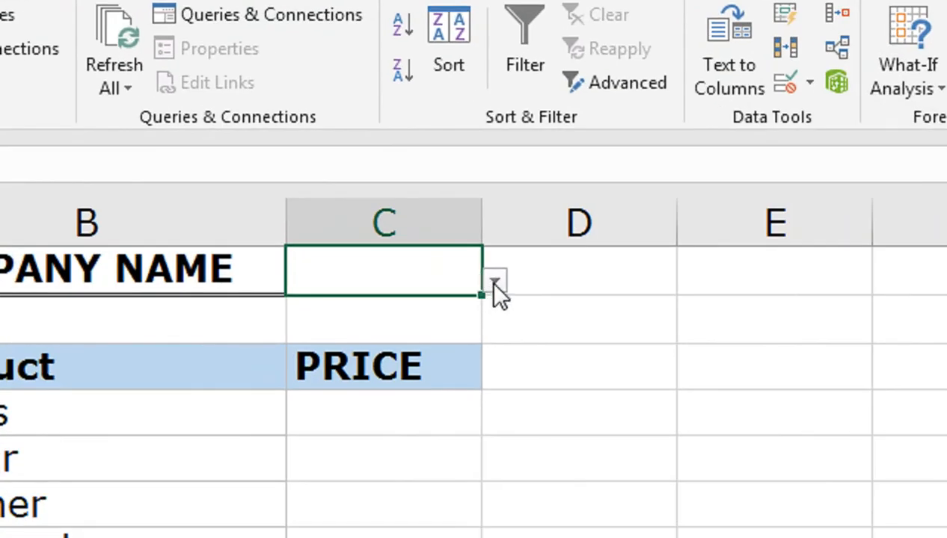
Step: Try DELL as the company in C1, check the price tables on the Data sheet, and set C1 to ACER
left_click(495, 281)
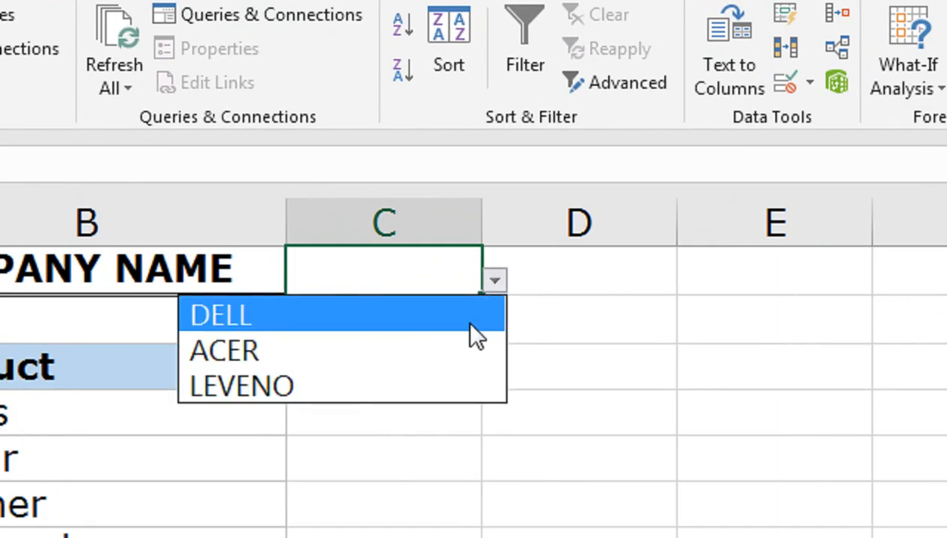
left_click(469, 323)
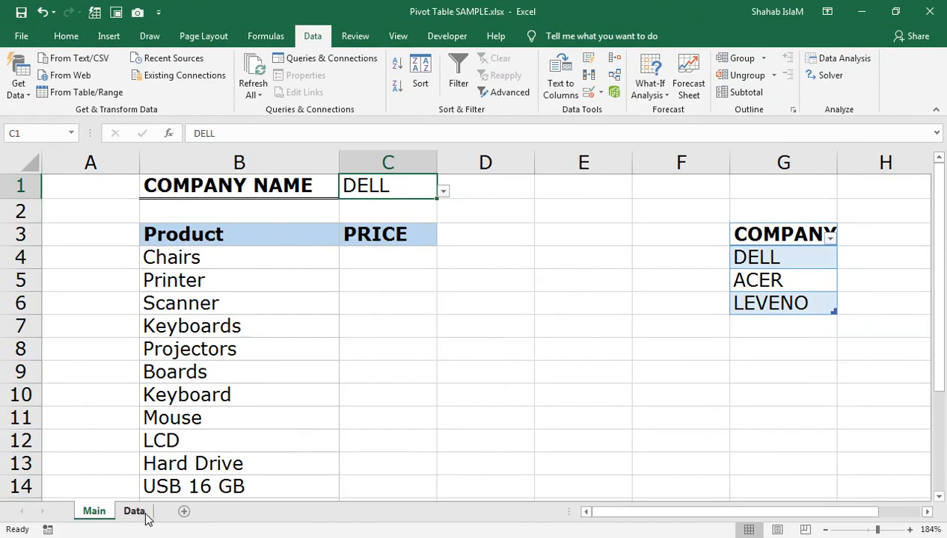
left_click(145, 514)
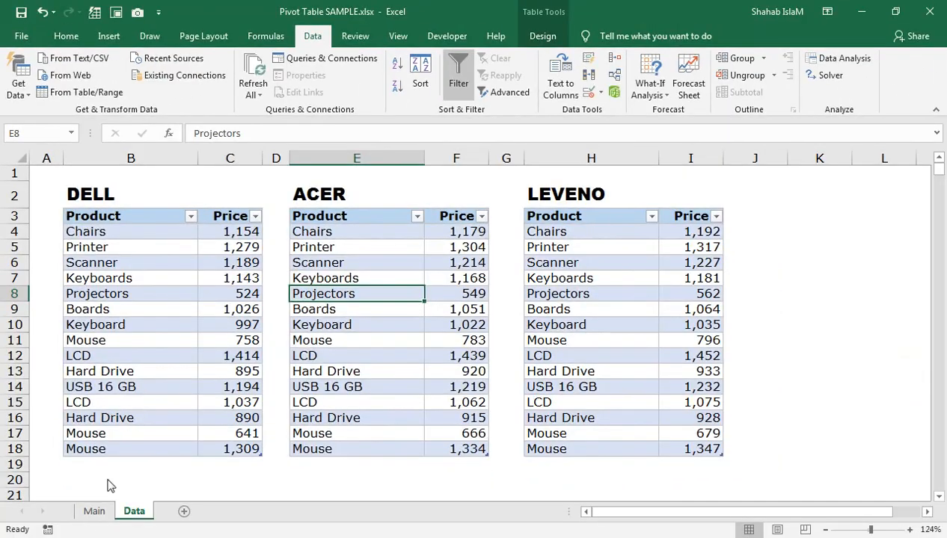
left_click(94, 511)
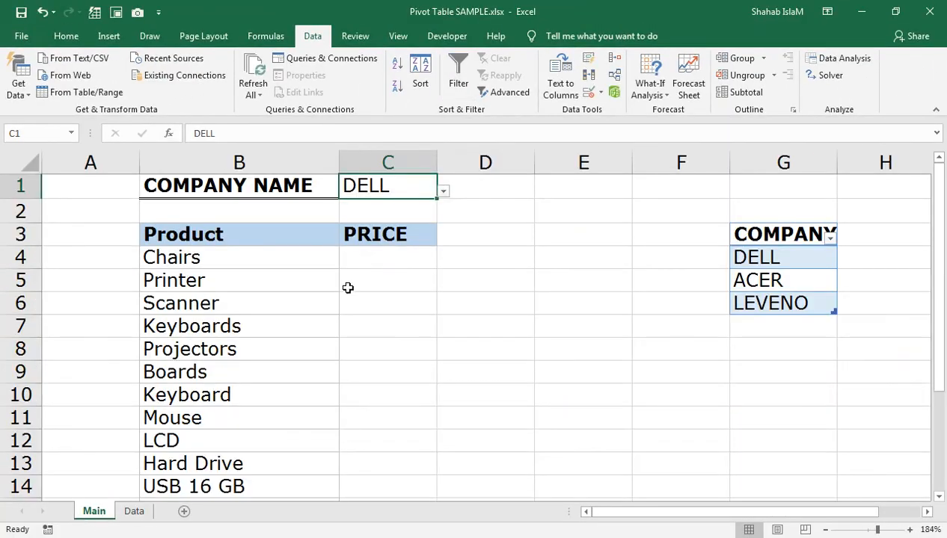
left_click(444, 191)
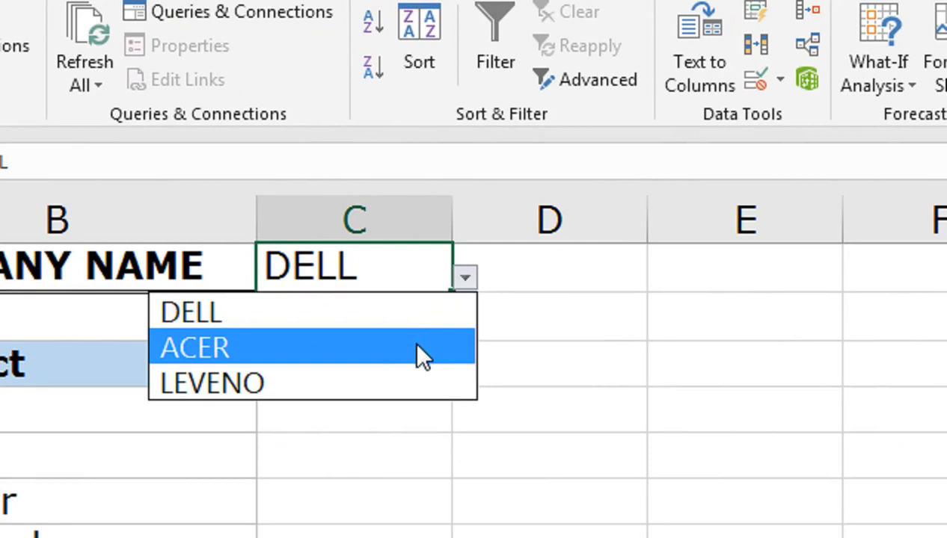
left_click(417, 344)
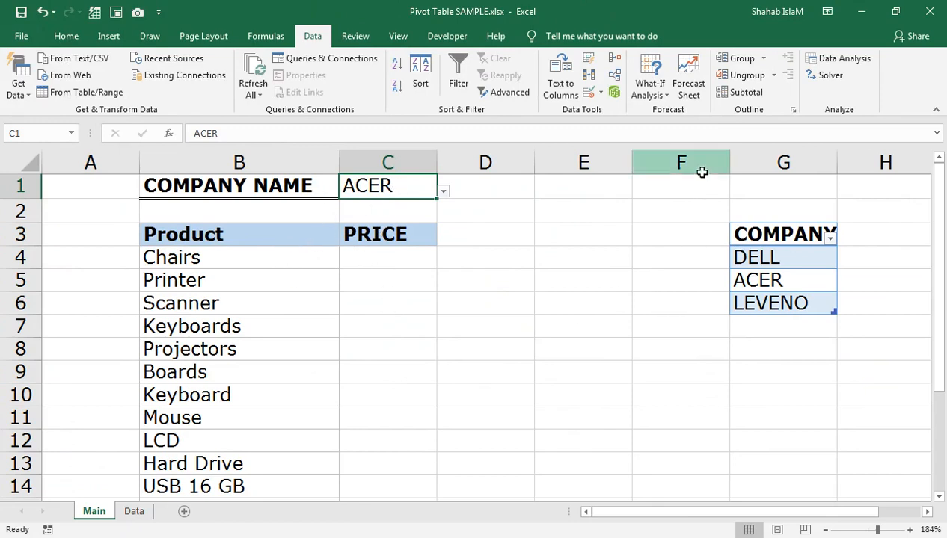
Step: Start a VLOOKUP formula in C4 with B4 as the lookup value and INDIRECT($C$1) as the table array
left_click(372, 258)
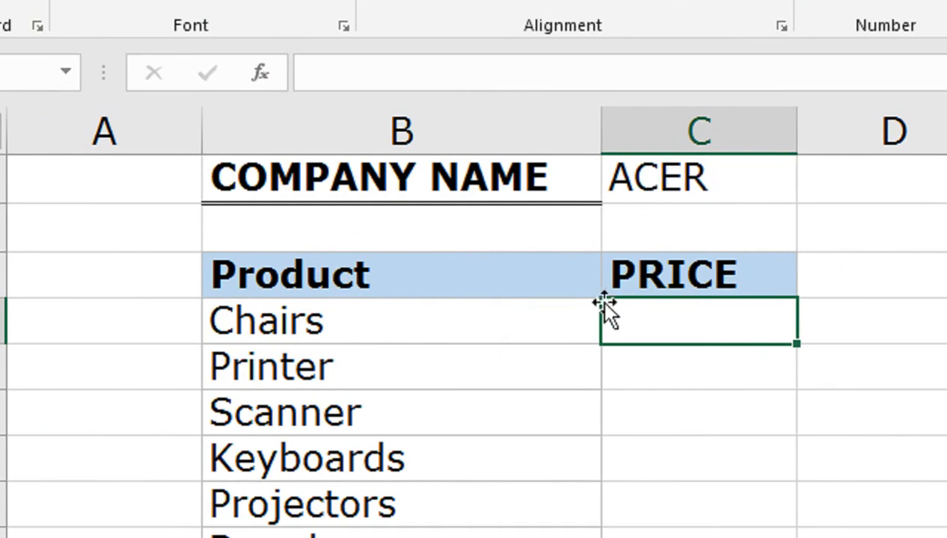
type("=VLOOKUP(")
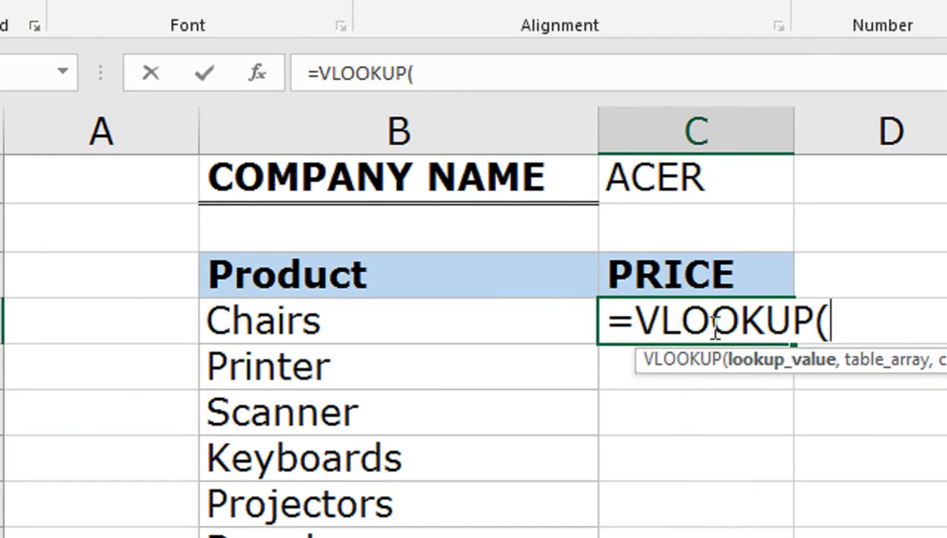
left_click(254, 320)
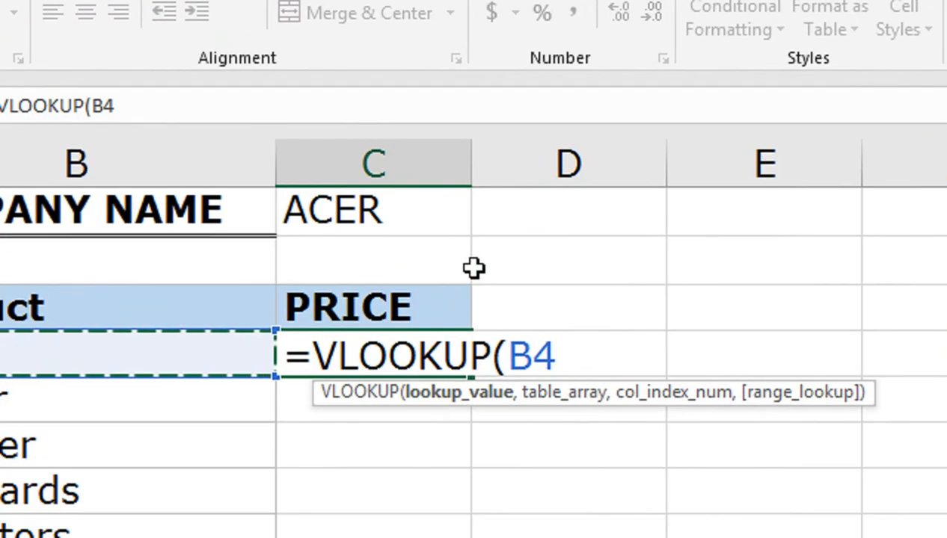
type(",")
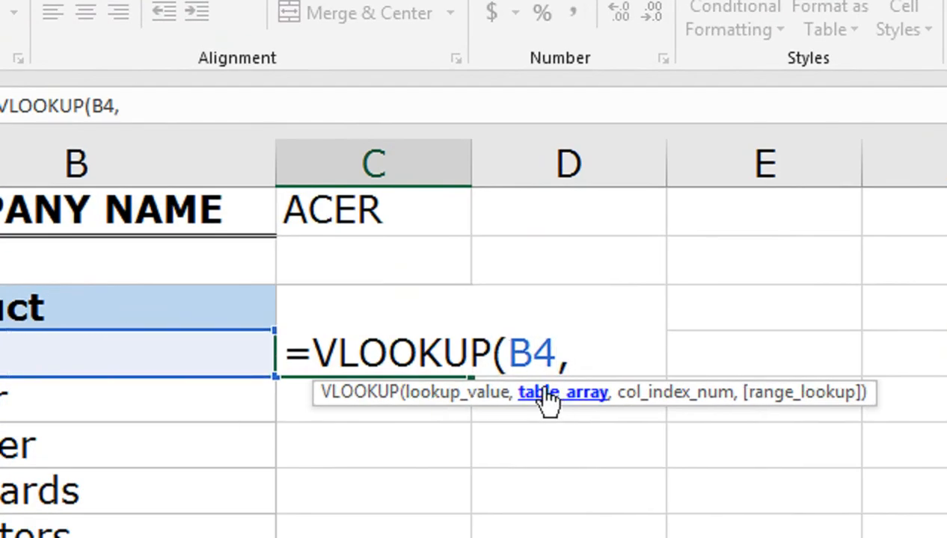
type("IND")
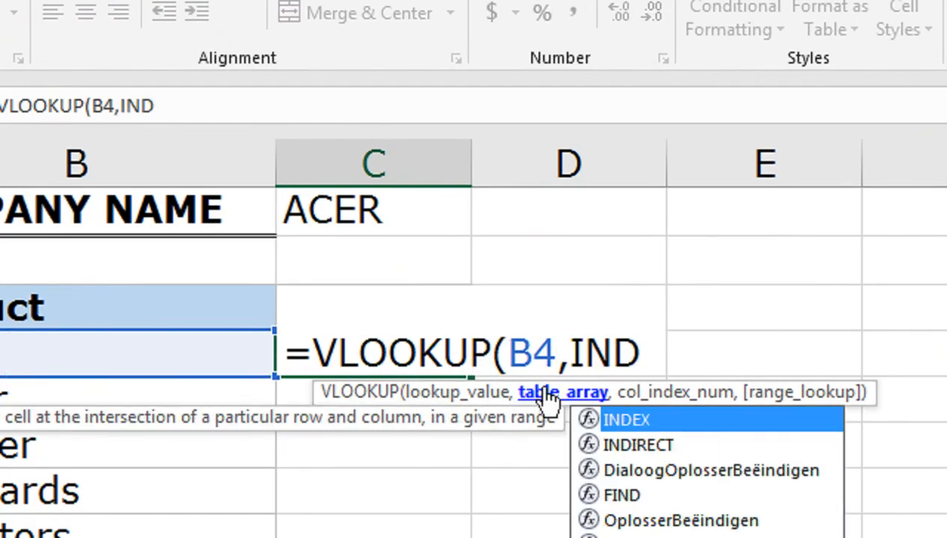
key("Down")
key("Tab")
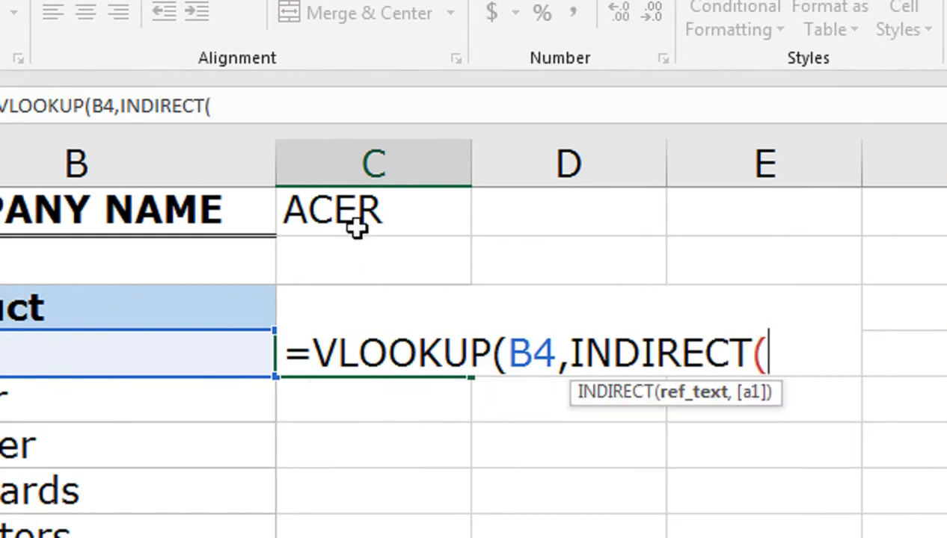
left_click(324, 217)
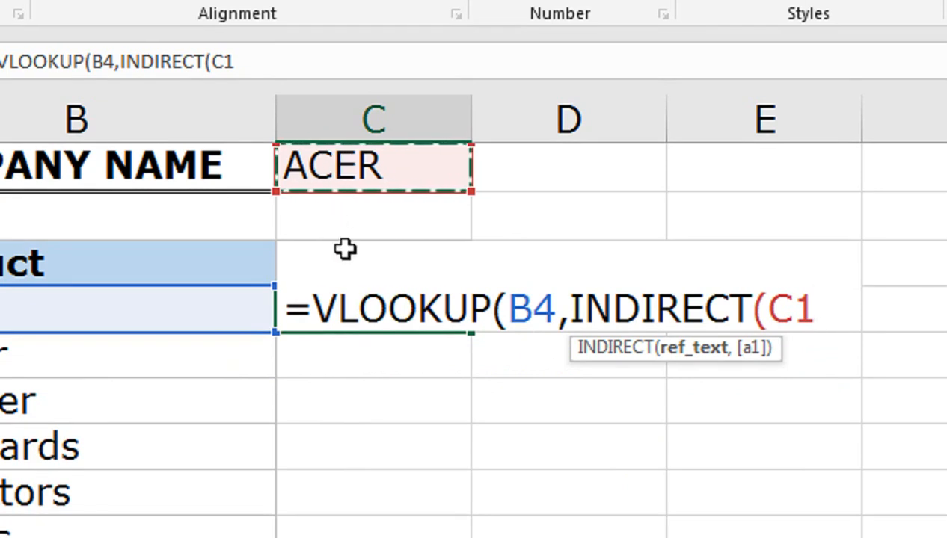
key("F4")
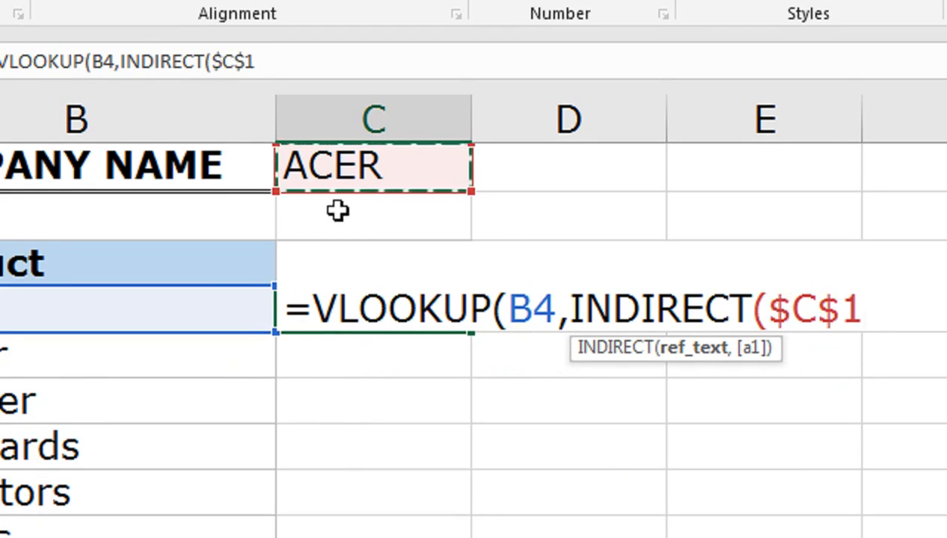
type(")")
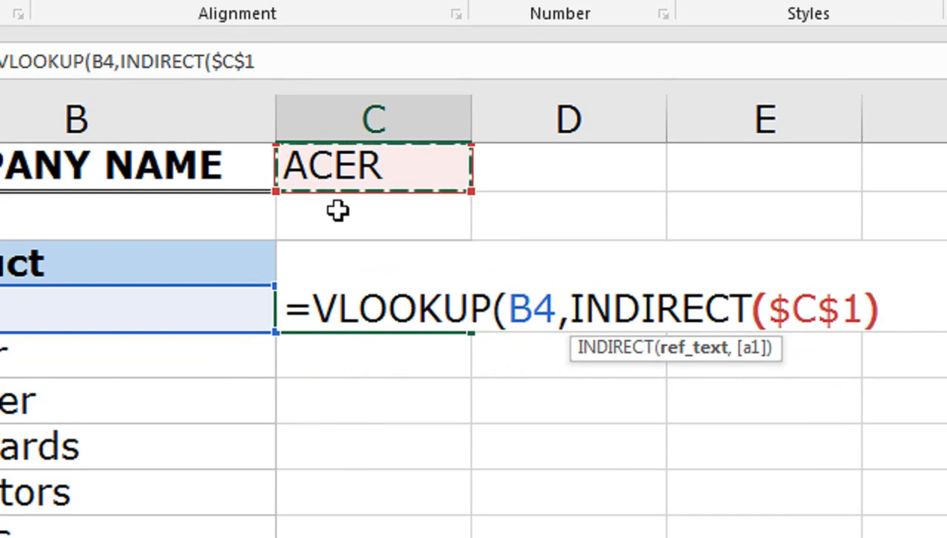
Step: Complete the C4 lookup formula with column index 2 and FALSE for an exact match, and enter it
type(",2")
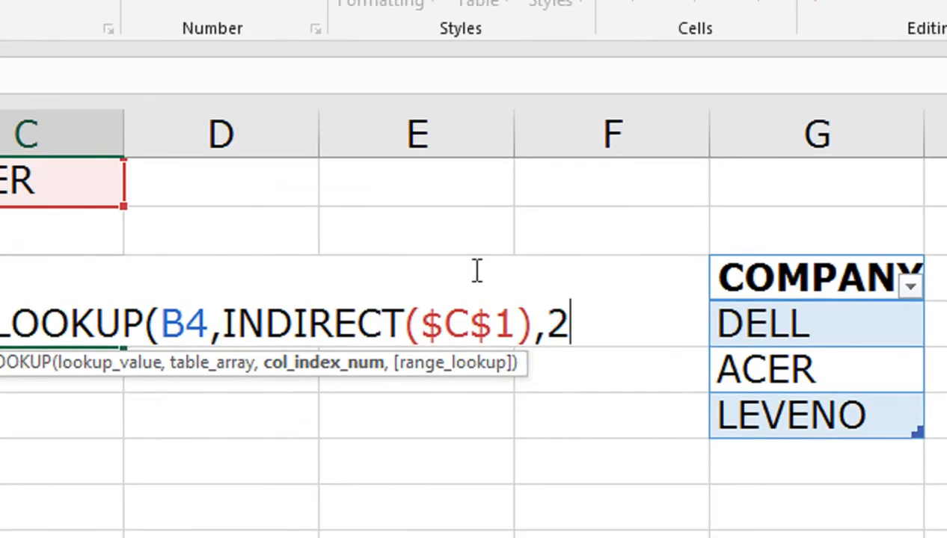
type(",")
key("Down")
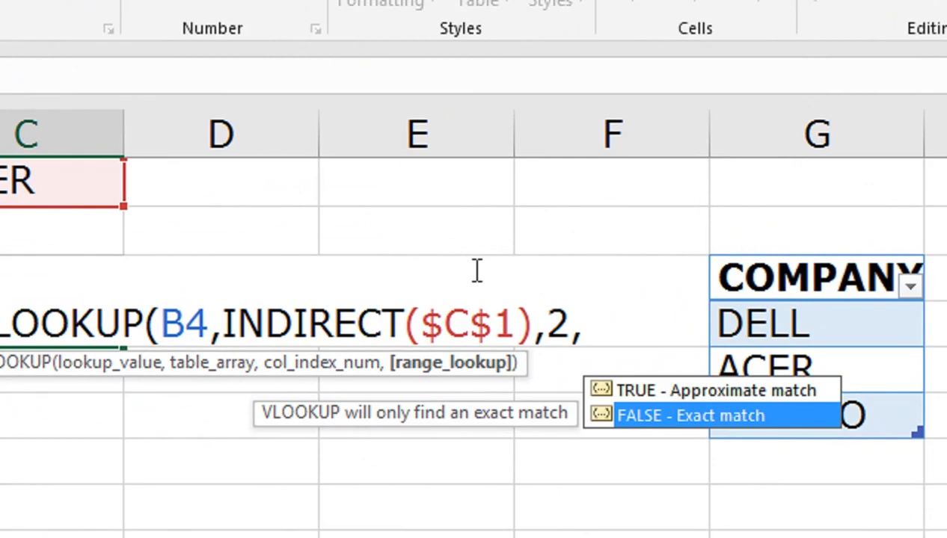
key("Up")
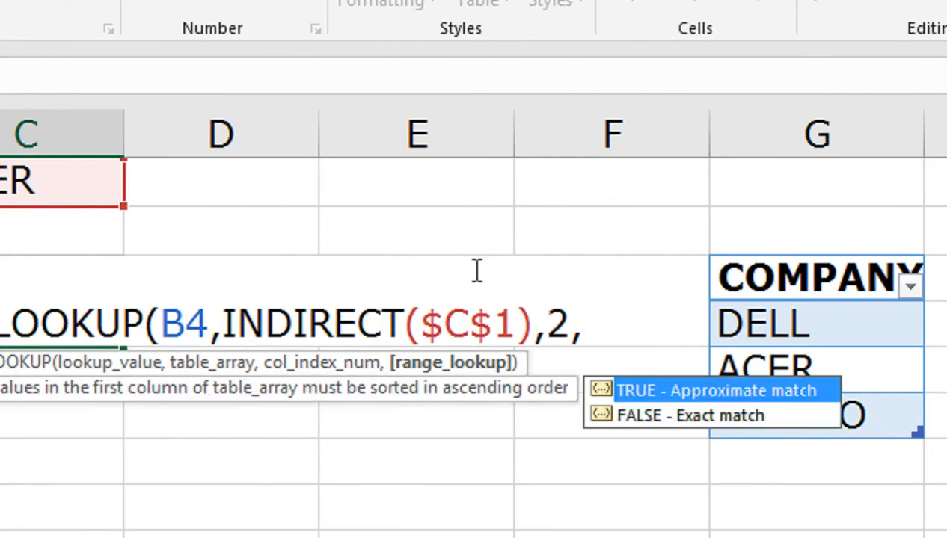
key("Down")
key("Tab")
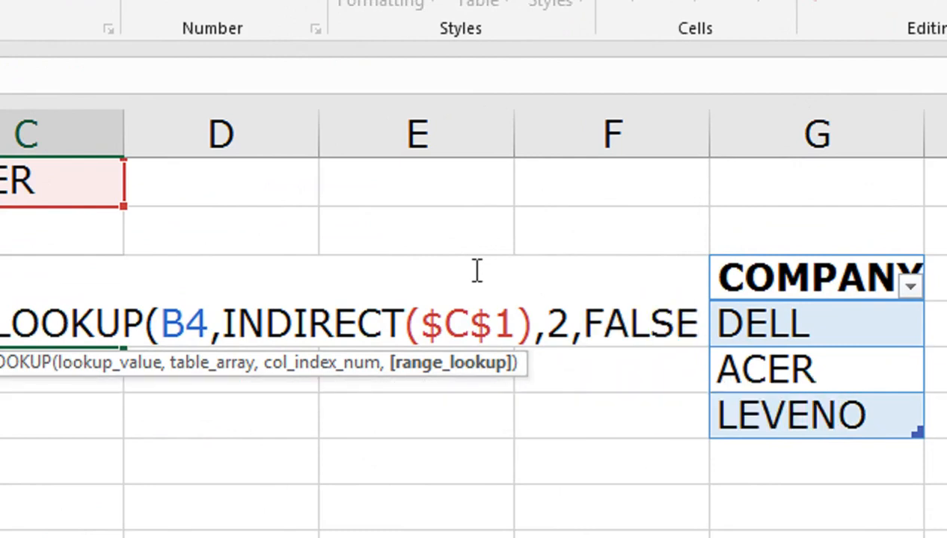
type(")")
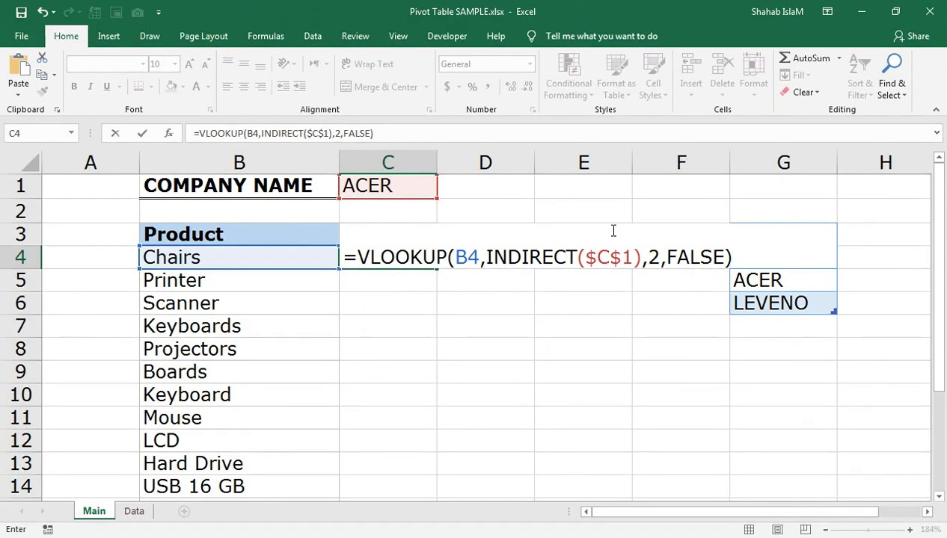
key("Return")
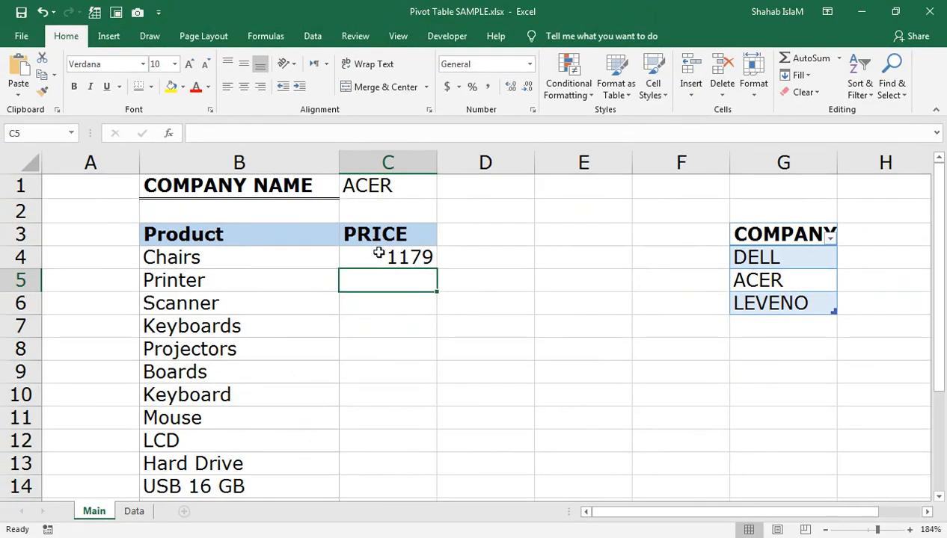
Step: Fill the C4 price formula down the PRICE column through C18 for all listed products
left_click(731, 267)
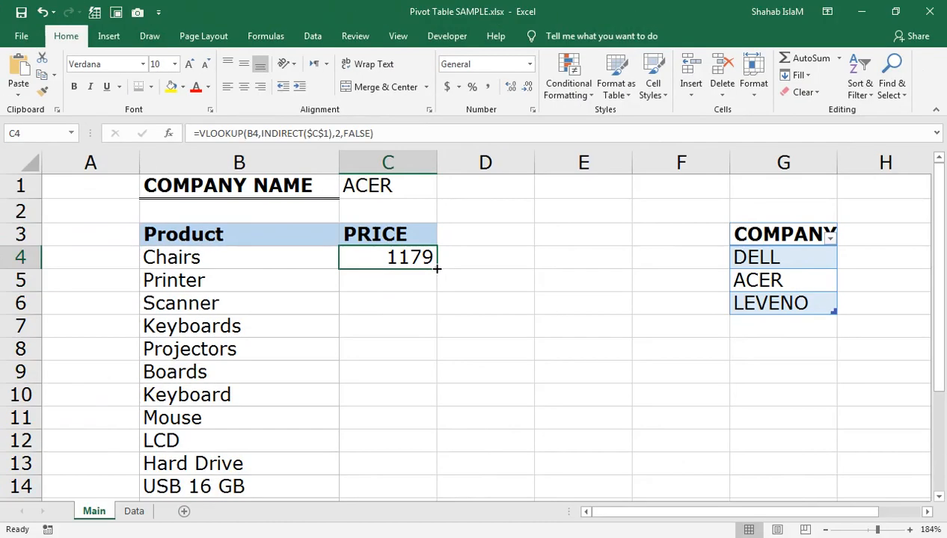
left_click_drag(477, 286, 401, 419)
scroll(444, 403, "up", 2)
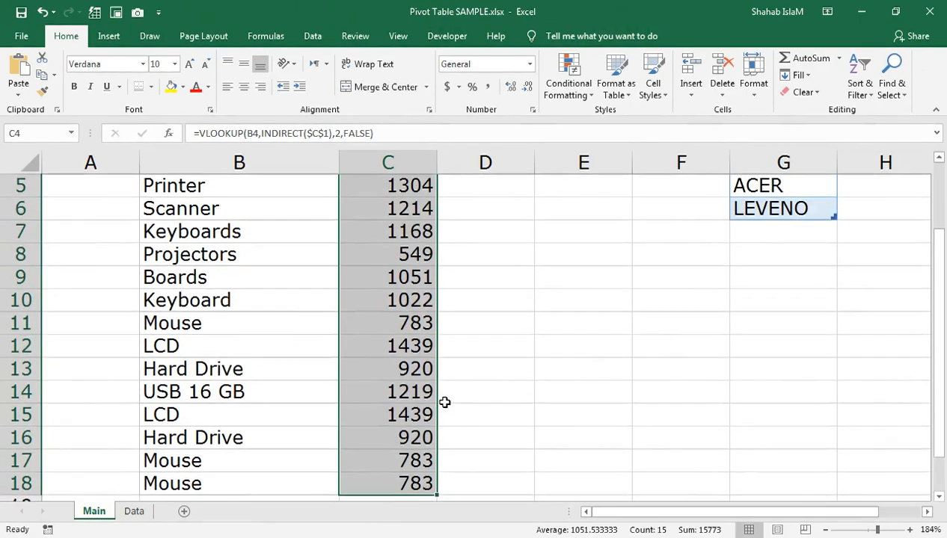
scroll(355, 222, "up", 1)
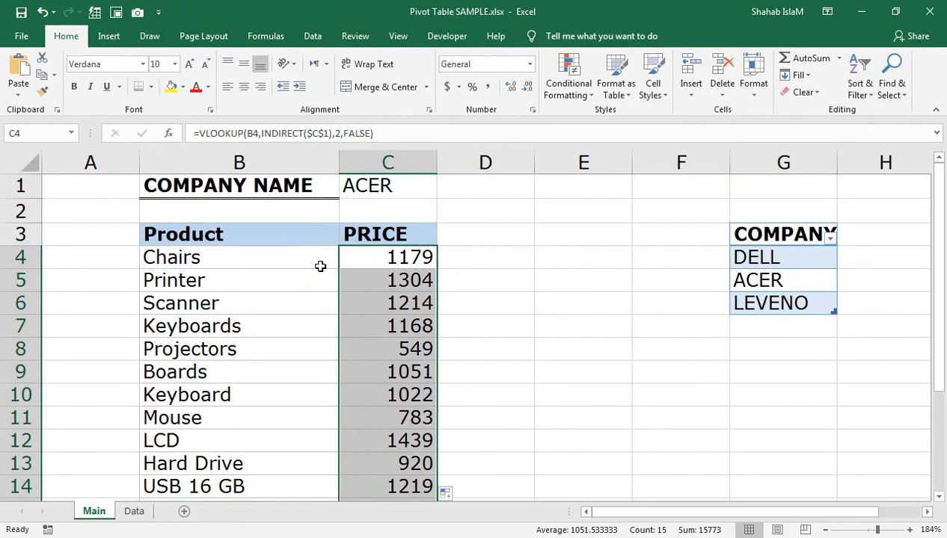
key("ctrl+q")
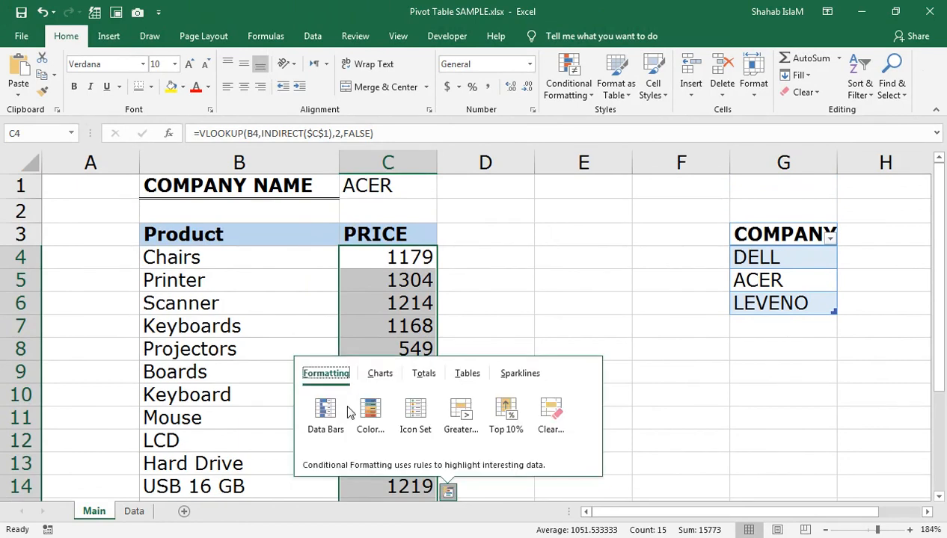
left_click(370, 318)
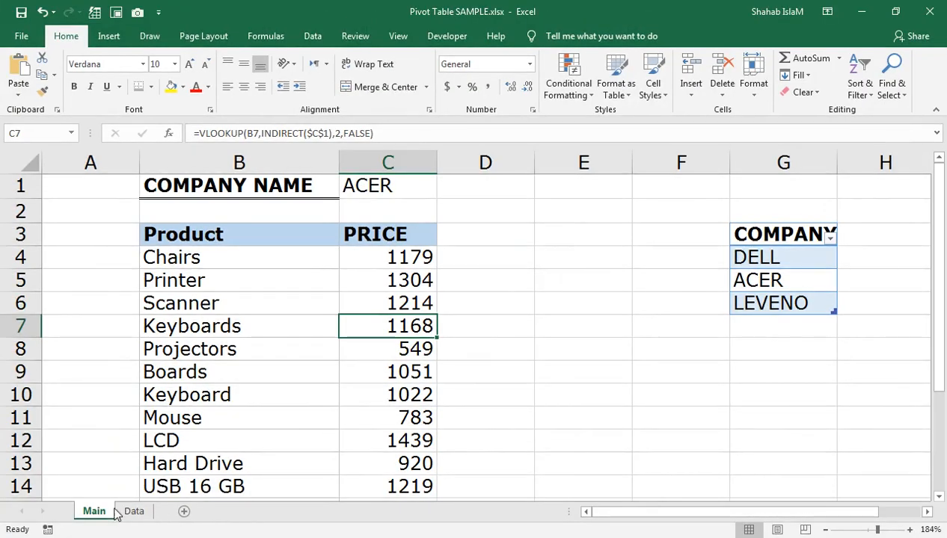
Step: Compare the looked-up prices on the Main sheet with the company tables on the Data sheet, including the repeated products
left_click(133, 512)
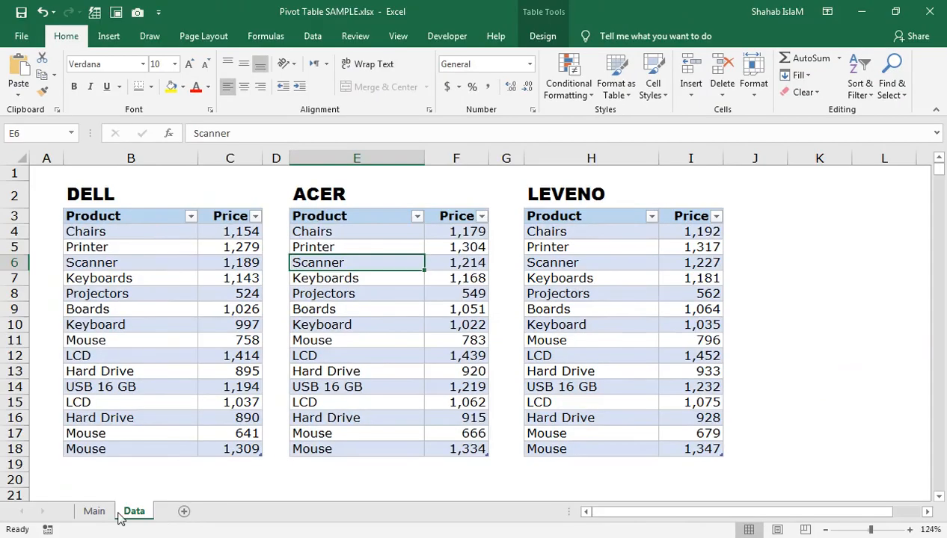
left_click(93, 509)
scroll(475, 350, "down", 2)
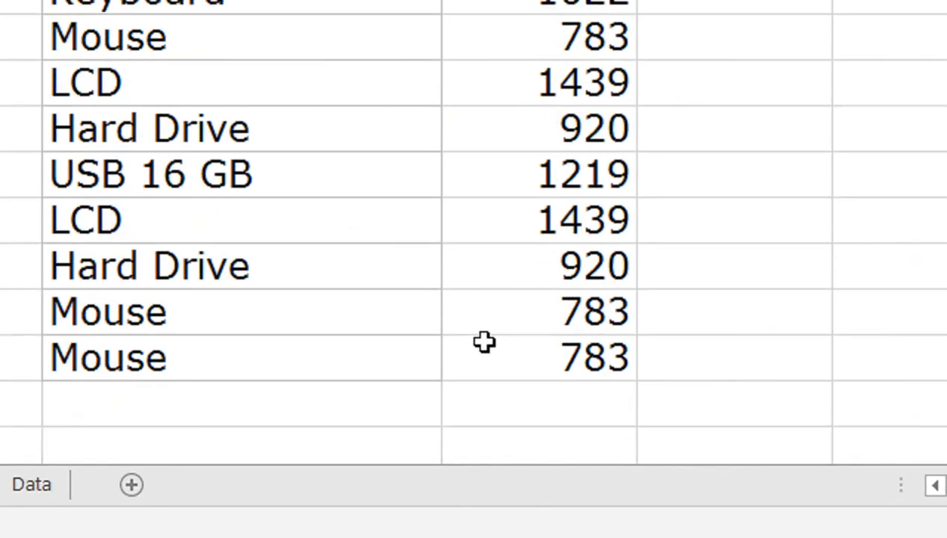
scroll(491, 313, "up", 2)
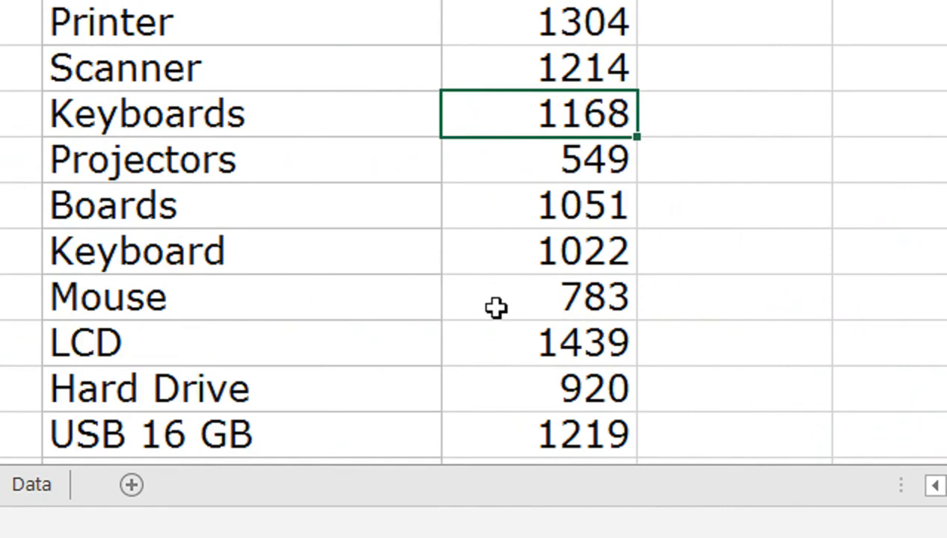
key("ctrl+Home")
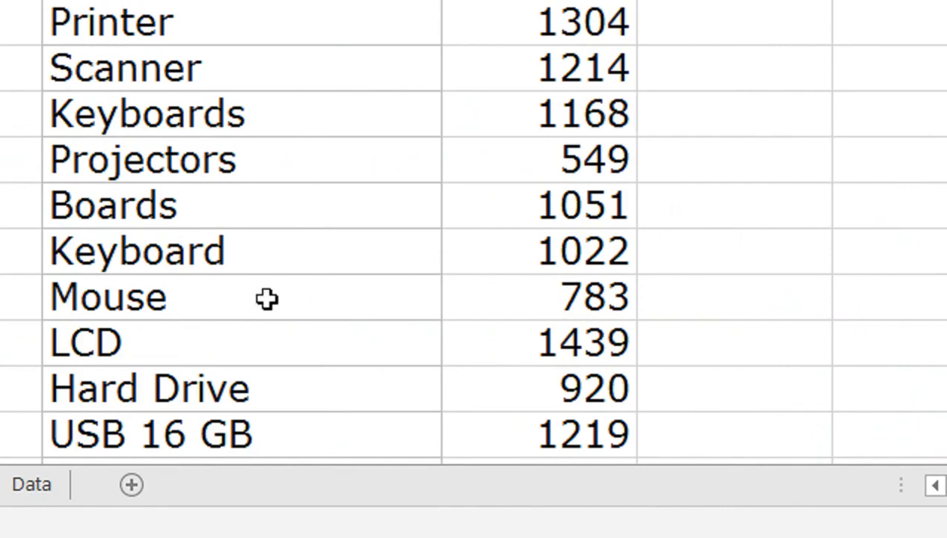
scroll(283, 285, "down", 2)
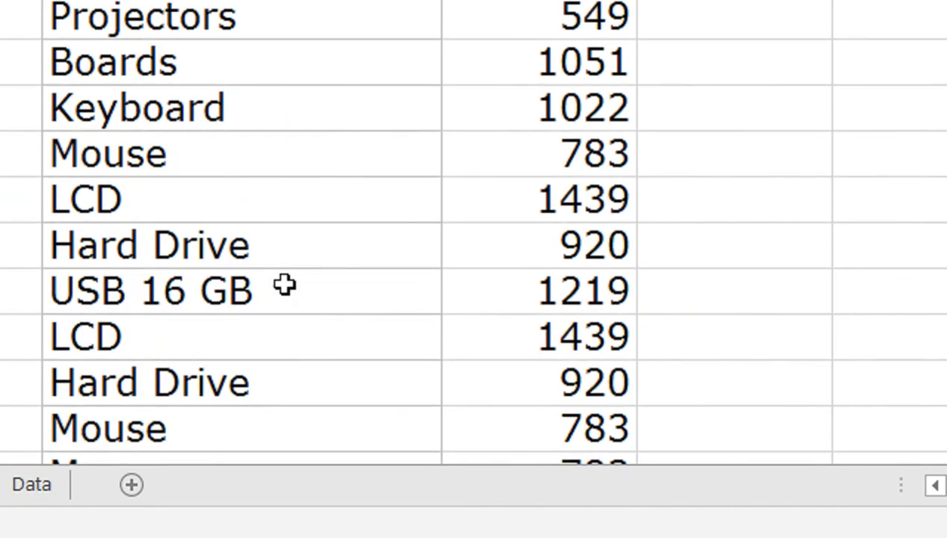
left_click(310, 378)
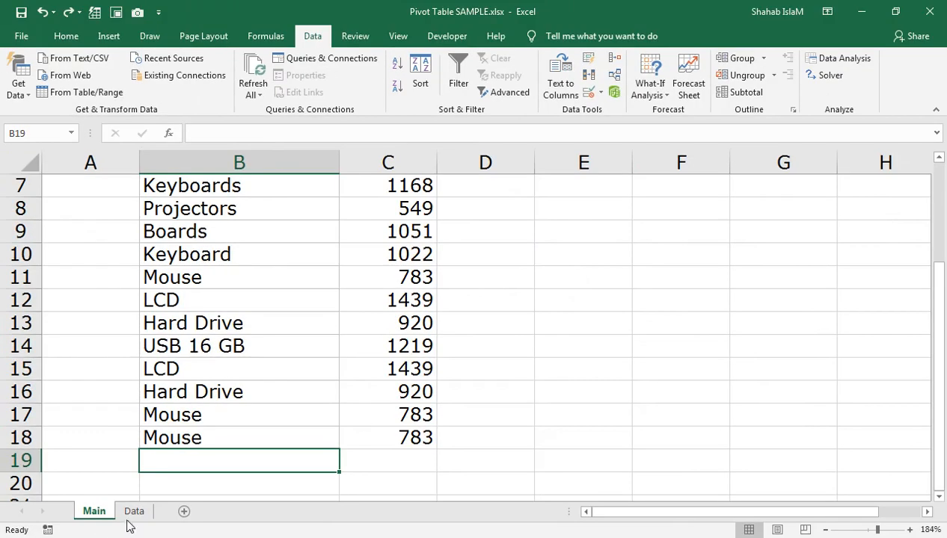
left_click(133, 513)
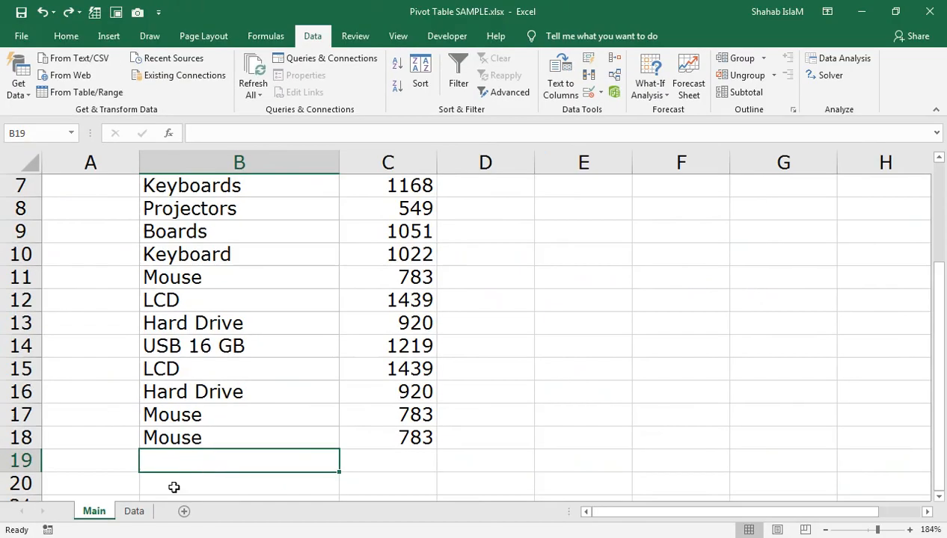
Step: Remove duplicates from the DELL table on the Data sheet, checking only the Product column
left_click(134, 512)
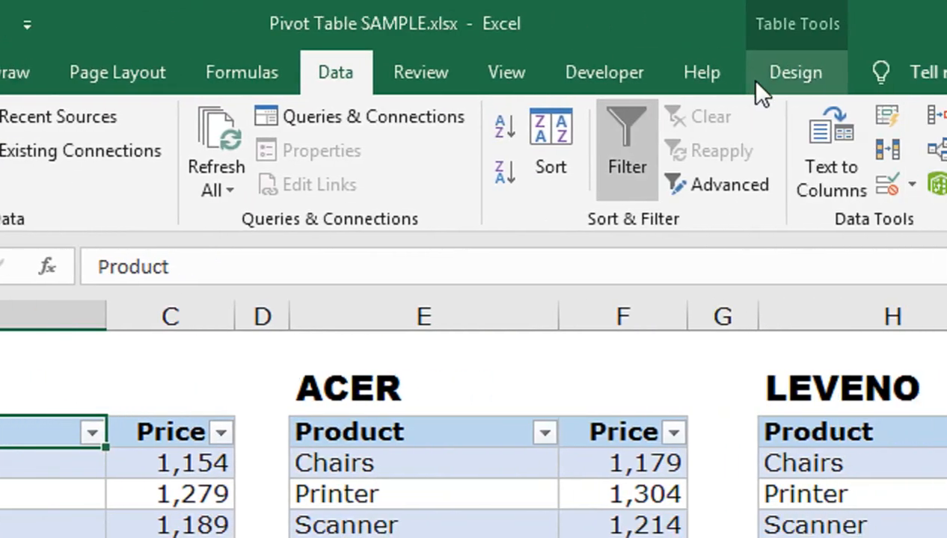
left_click(757, 85)
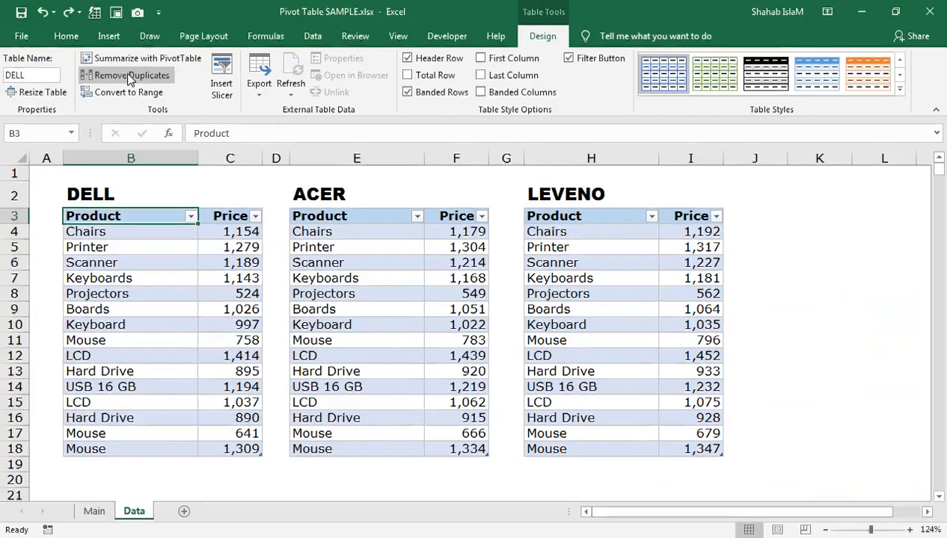
left_click(129, 75)
left_click(528, 268)
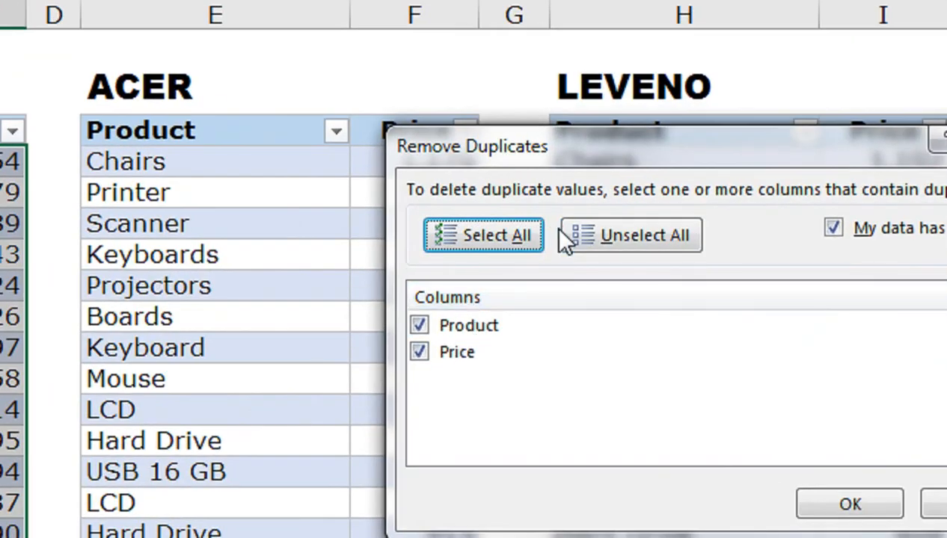
left_click(566, 238)
left_click(443, 329)
left_click(422, 327)
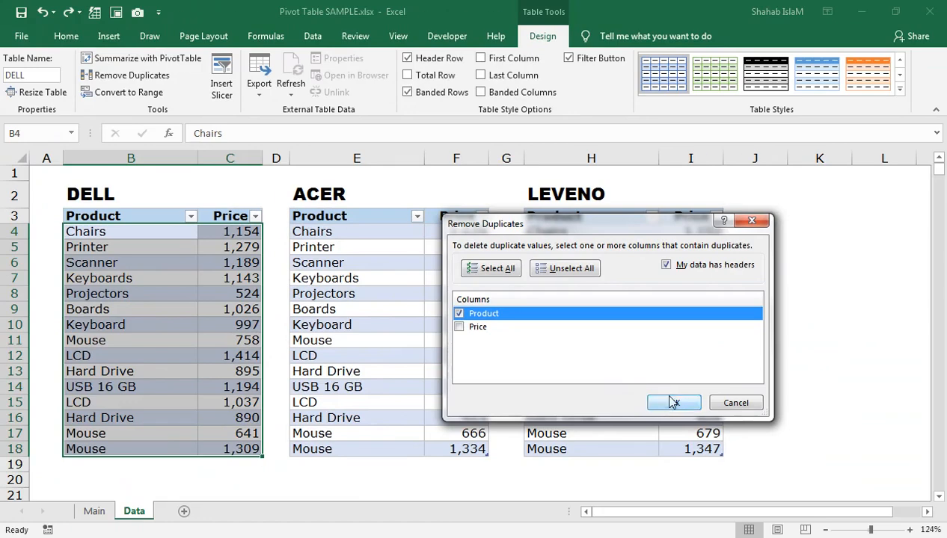
left_click(673, 402)
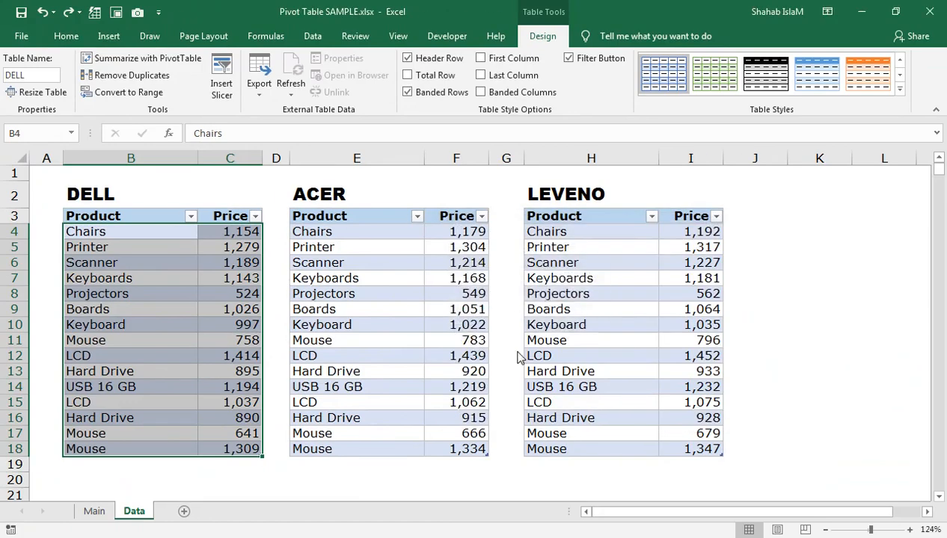
left_click(477, 318)
Step: Remove duplicates from the ACER table on the Data sheet, checking only the Product column
left_click(362, 218)
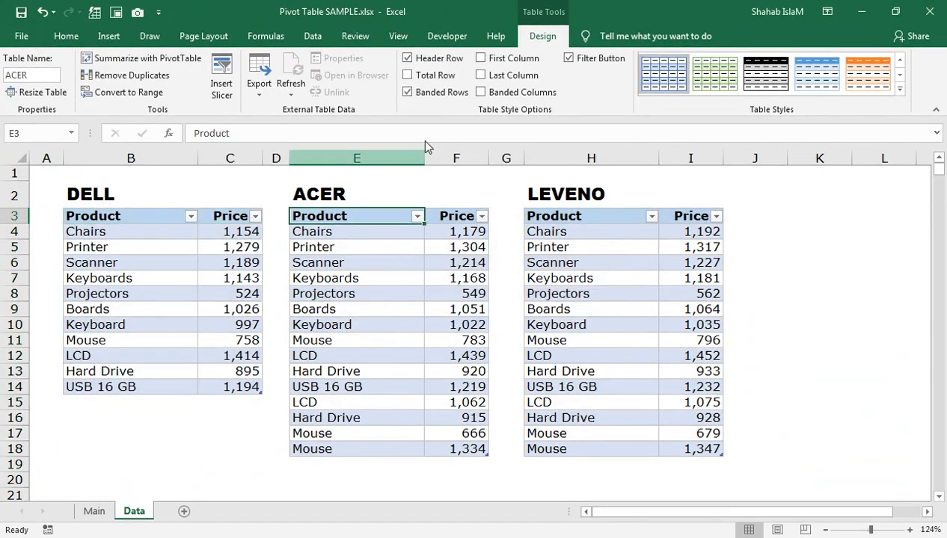
left_click(159, 79)
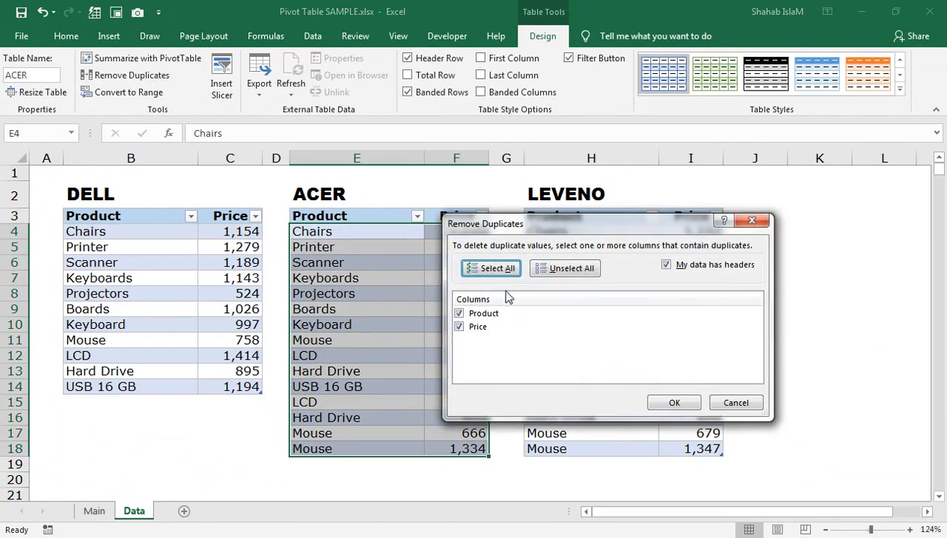
left_click(540, 332)
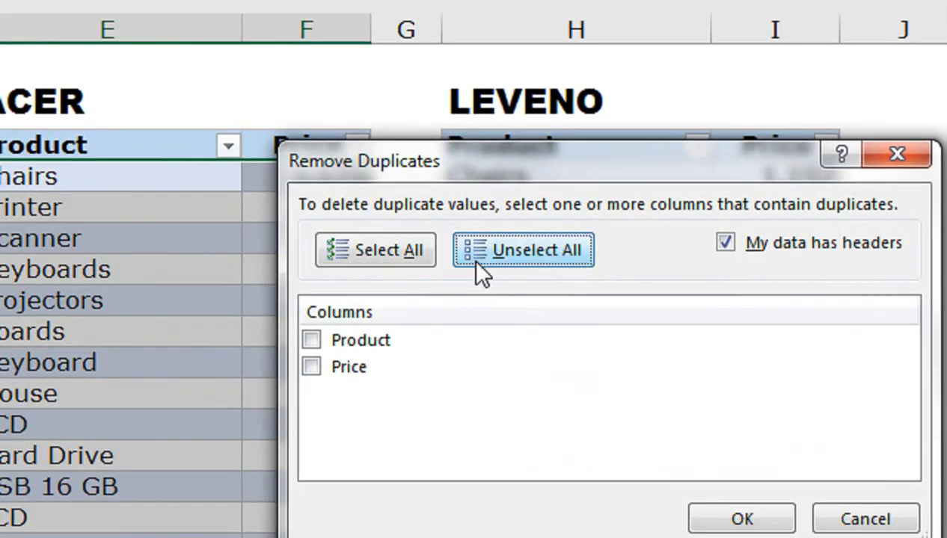
left_click(312, 340)
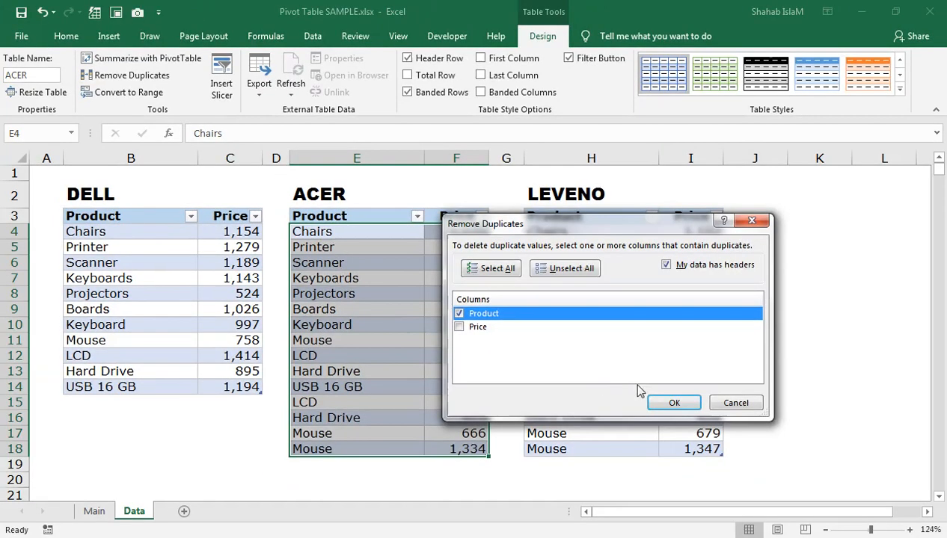
left_click(742, 519)
left_click(477, 317)
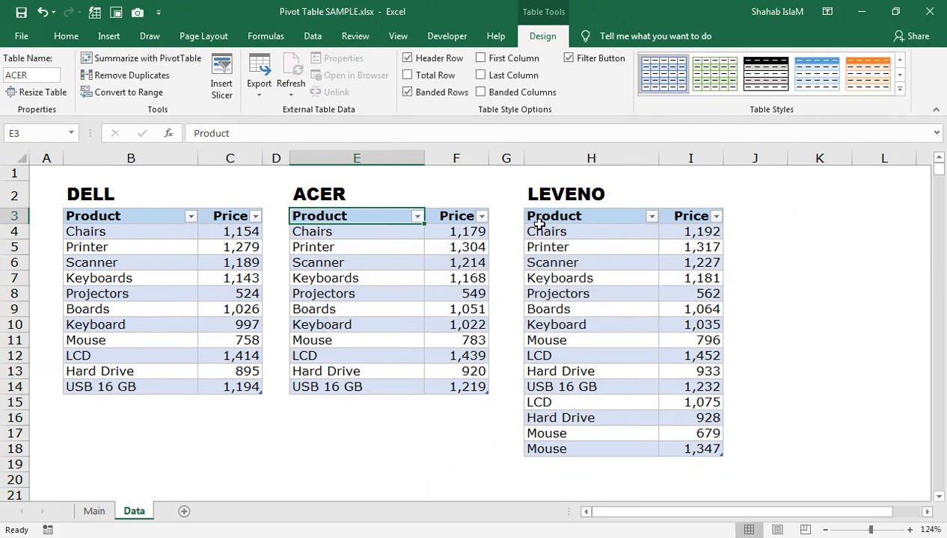
Step: Remove duplicates from the LEVENO table on the Data sheet, checking only the Product column
left_click(540, 226)
left_click(540, 219)
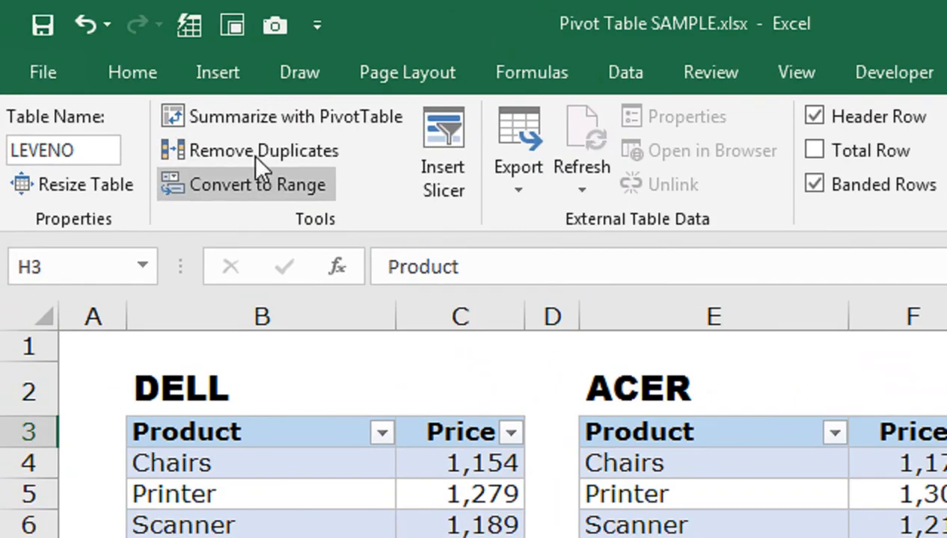
left_click(131, 75)
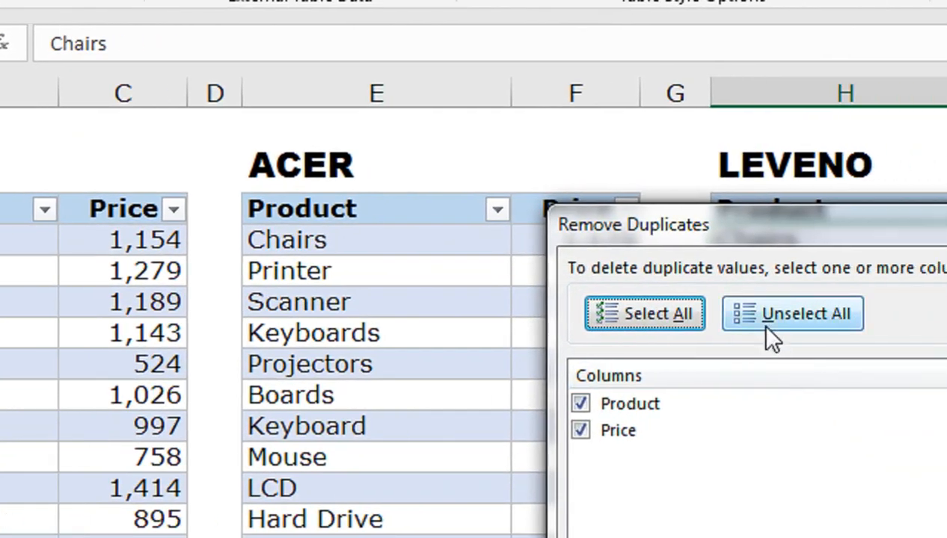
left_click(893, 324)
left_click(744, 413)
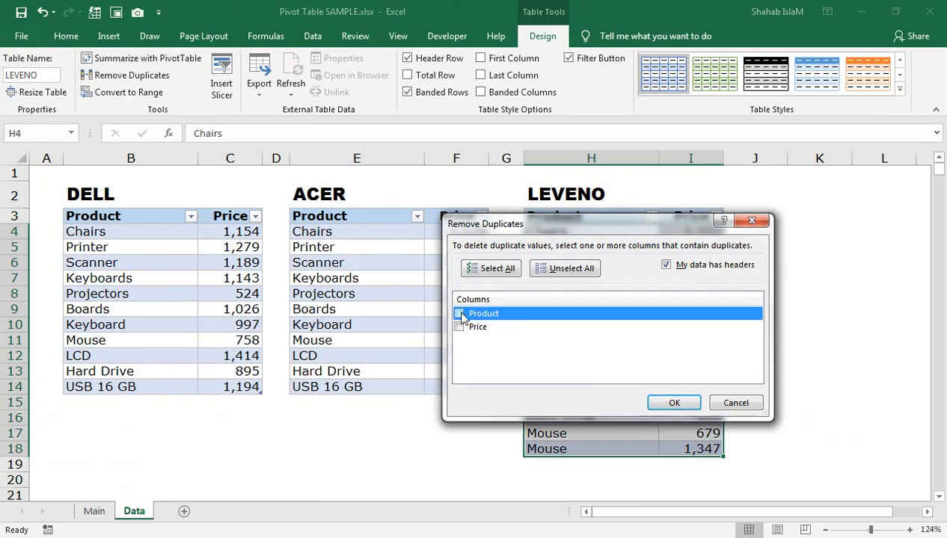
left_click(459, 314)
left_click(673, 403)
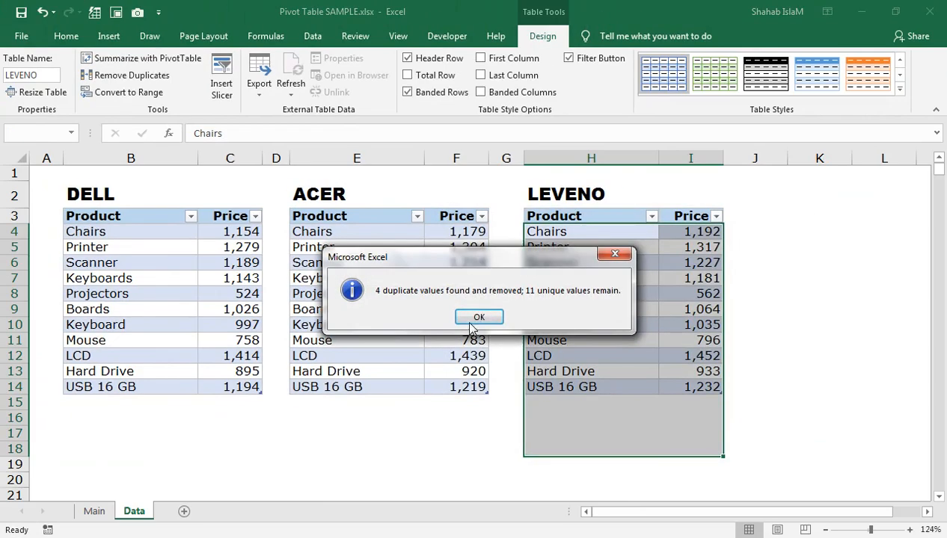
left_click(482, 317)
Step: Remove duplicates from the product list on the Main sheet, checking only the Product column
left_click(94, 511)
scroll(189, 217, "up", 2)
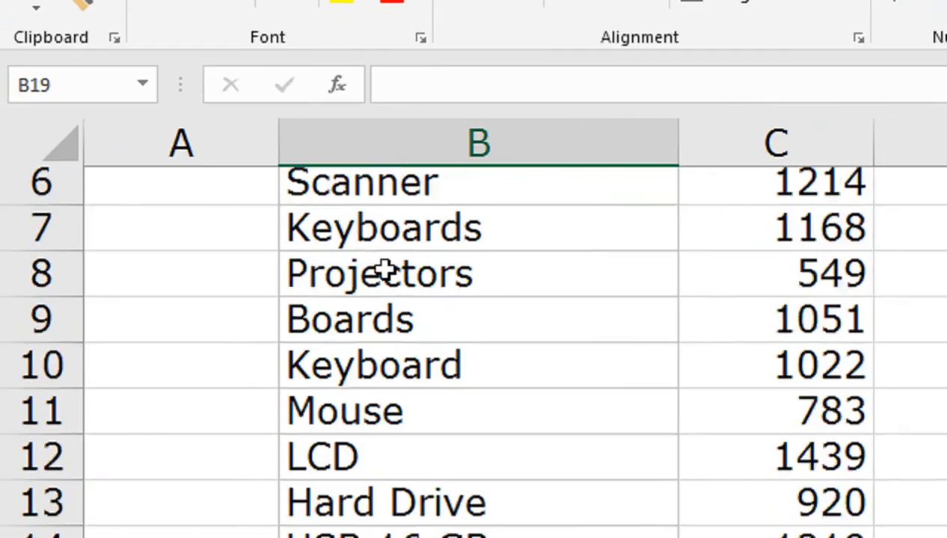
left_click(215, 233)
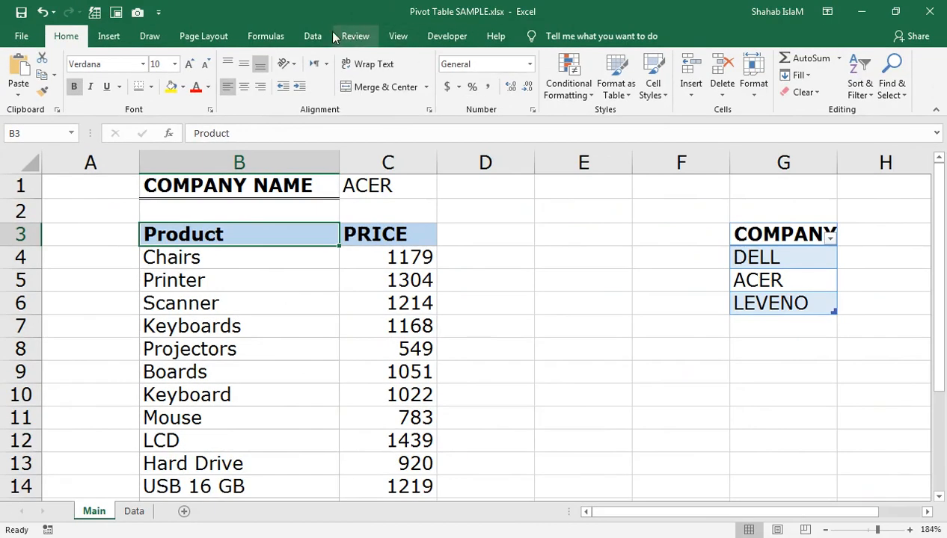
left_click(312, 36)
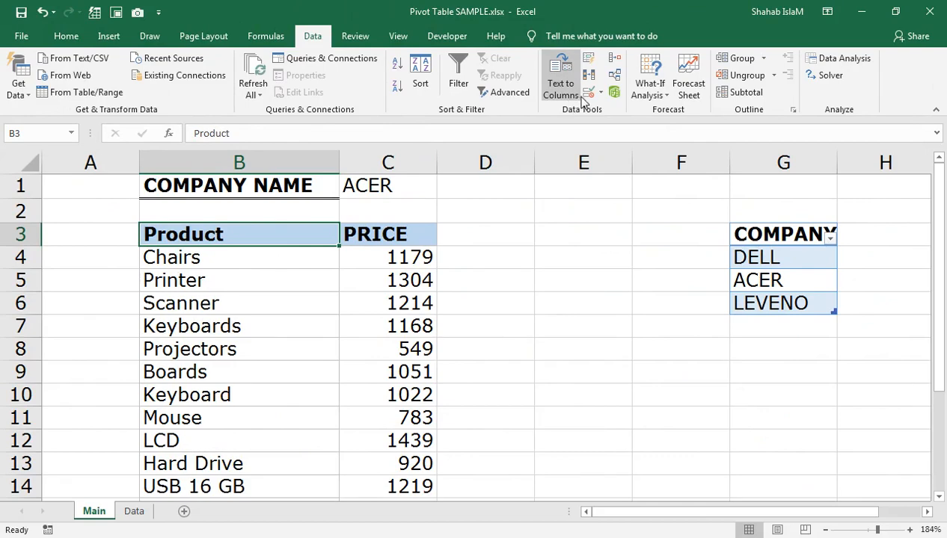
left_click(588, 81)
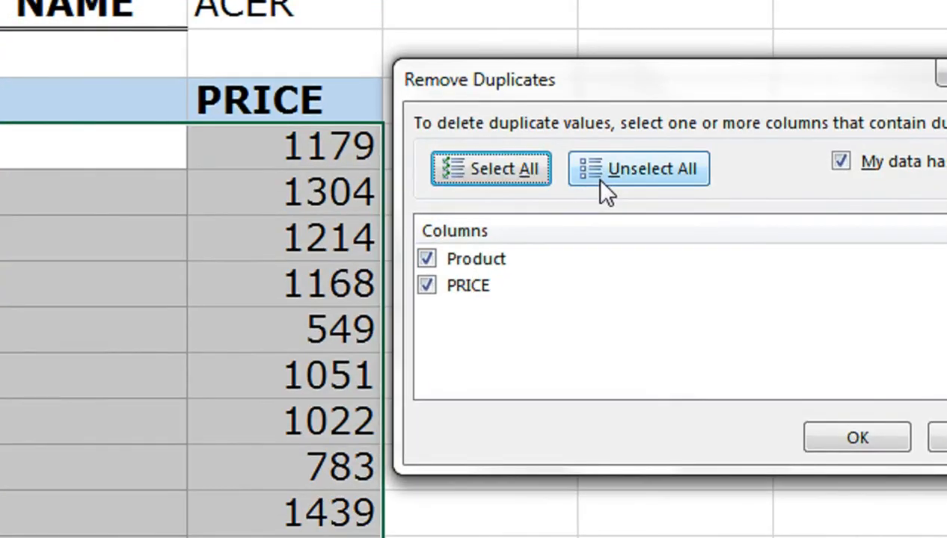
left_click(497, 271)
left_click(457, 260)
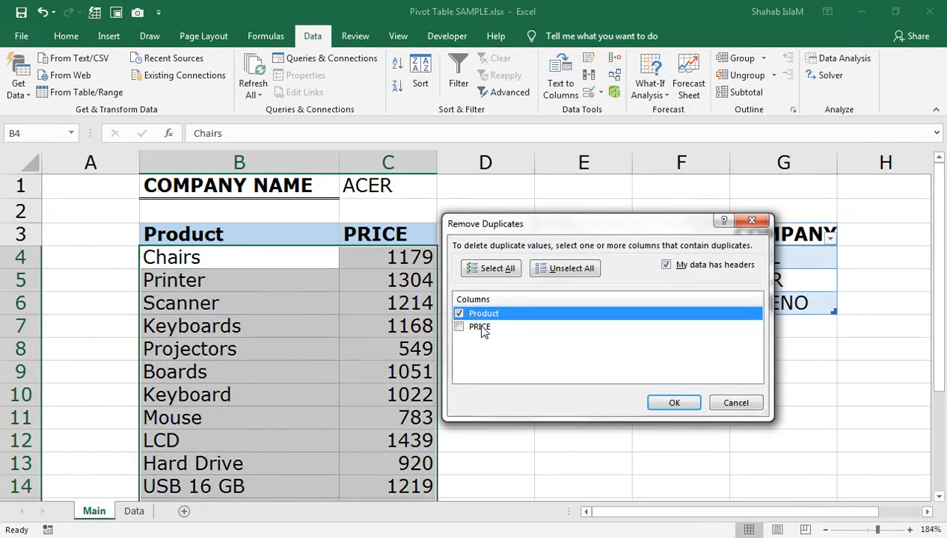
left_click(649, 404)
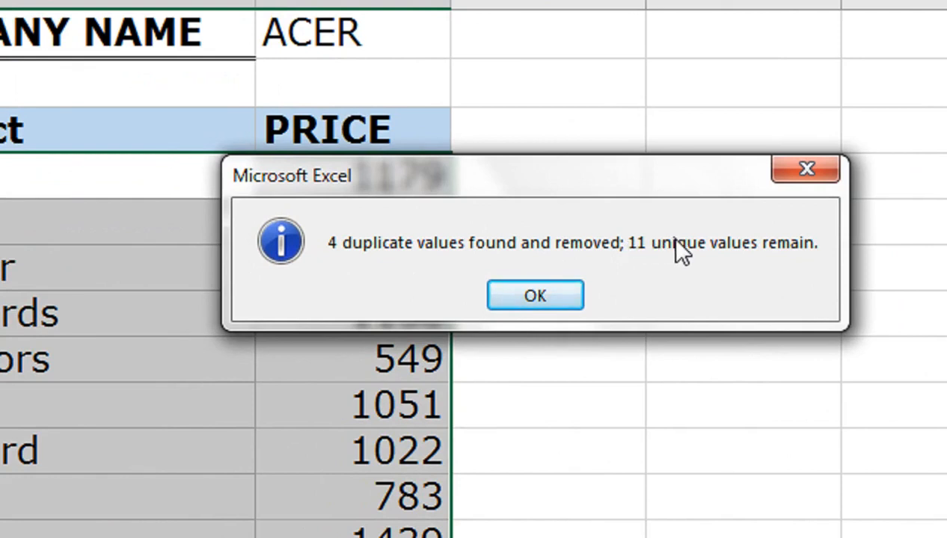
left_click(546, 297)
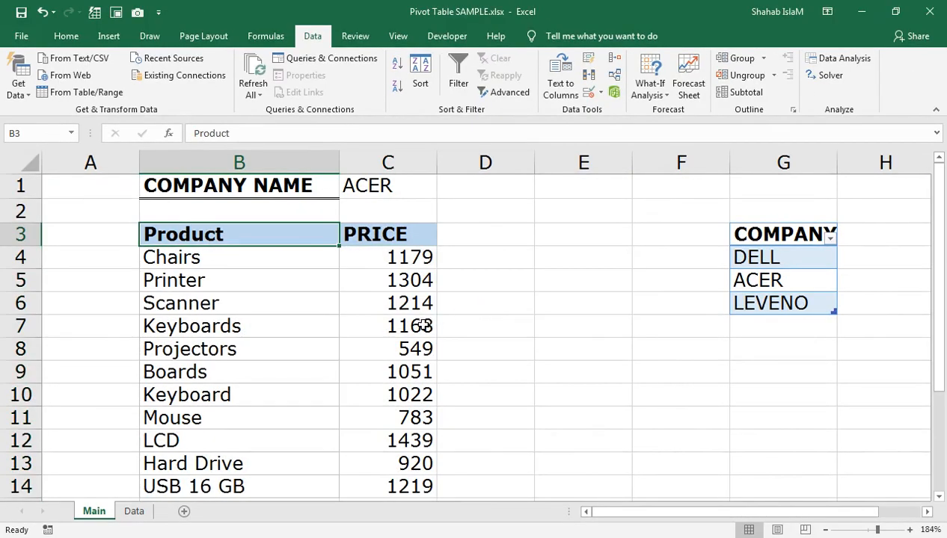
Step: Compare the cleaned product list and ACER prices on the Main sheet with the company tables on the Data sheet
scroll(419, 322, "down", 1)
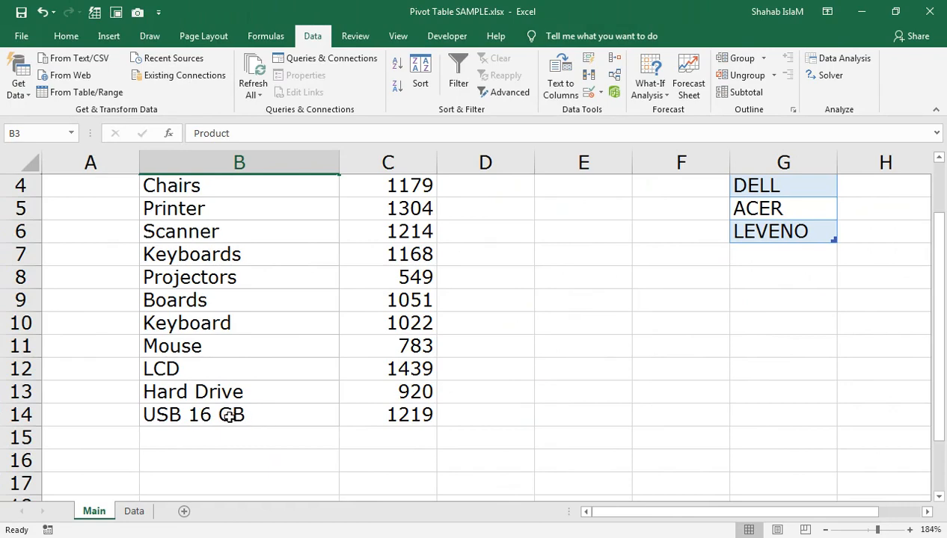
left_click(134, 510)
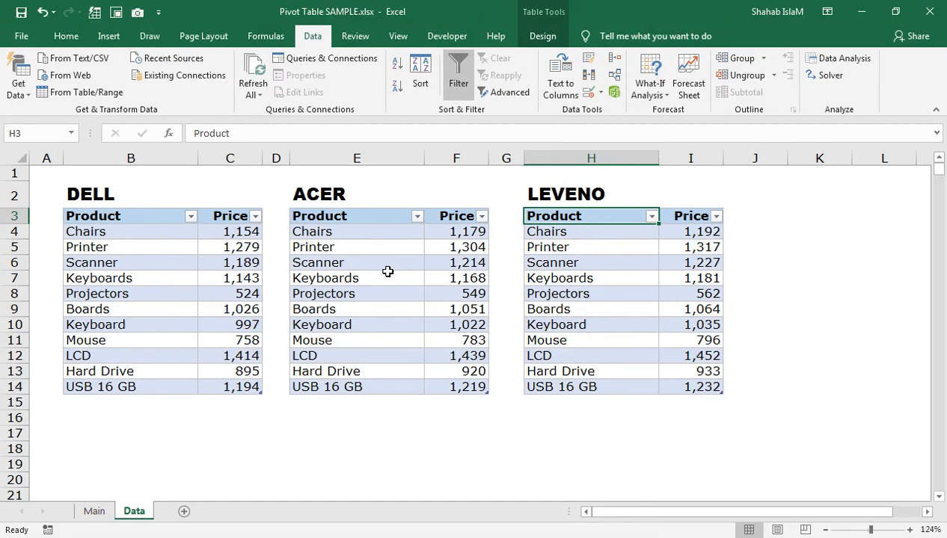
left_click(95, 511)
scroll(328, 271, "up", 3)
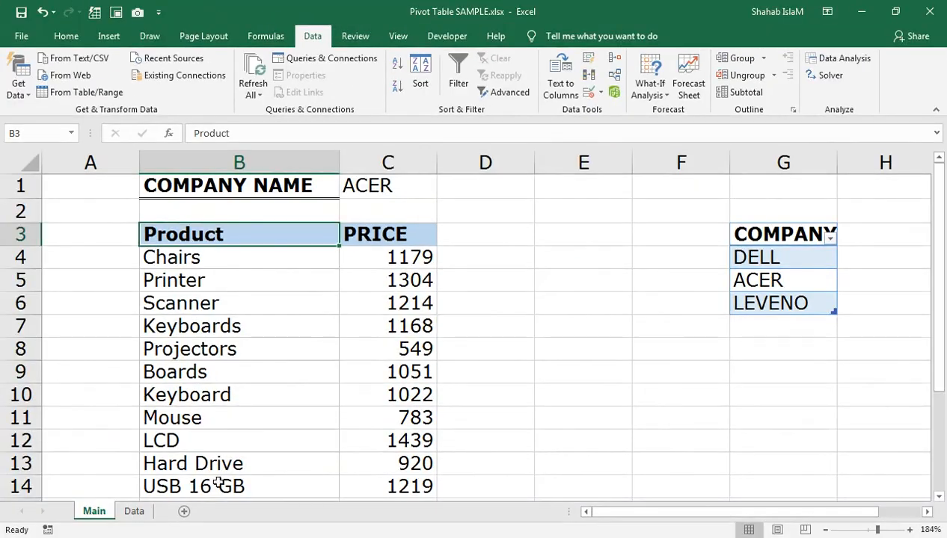
left_click(138, 513)
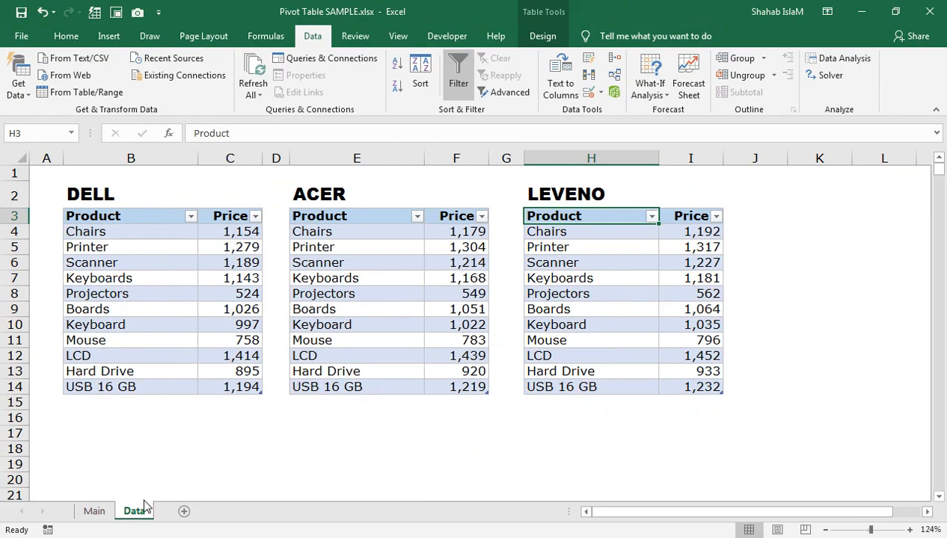
Step: Choose DELL as the company name in C1 on the Main sheet and check its prices against the Data sheet's DELL table
left_click(93, 511)
left_click(382, 190)
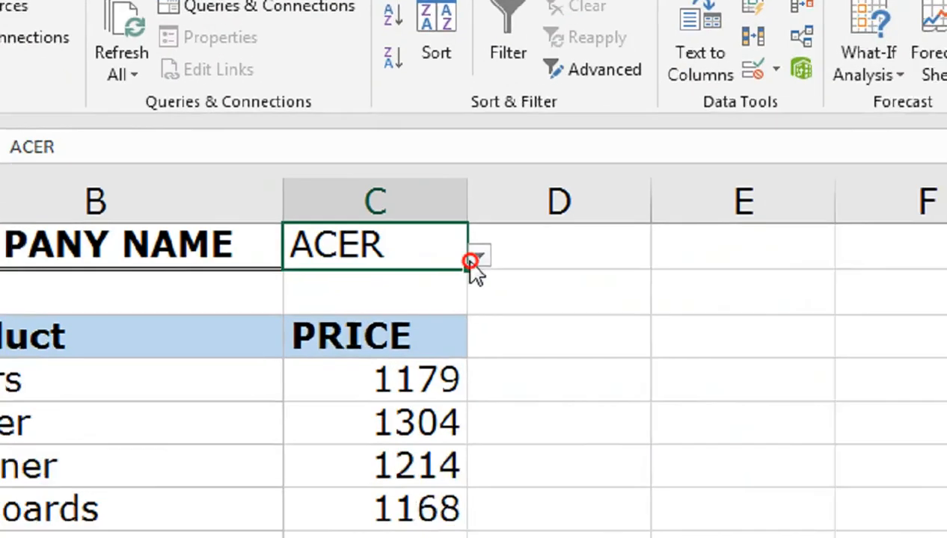
left_click(442, 192)
left_click(429, 215)
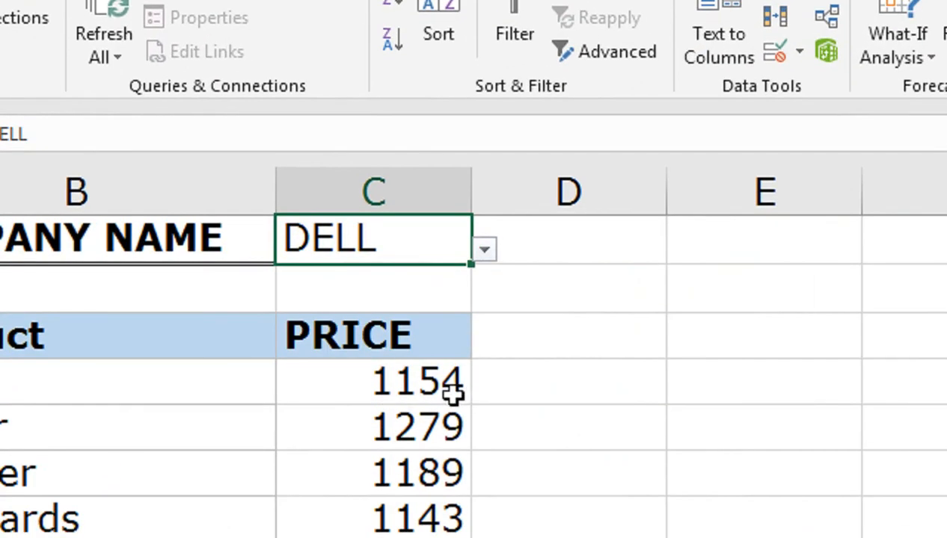
scroll(477, 394, "down", 1)
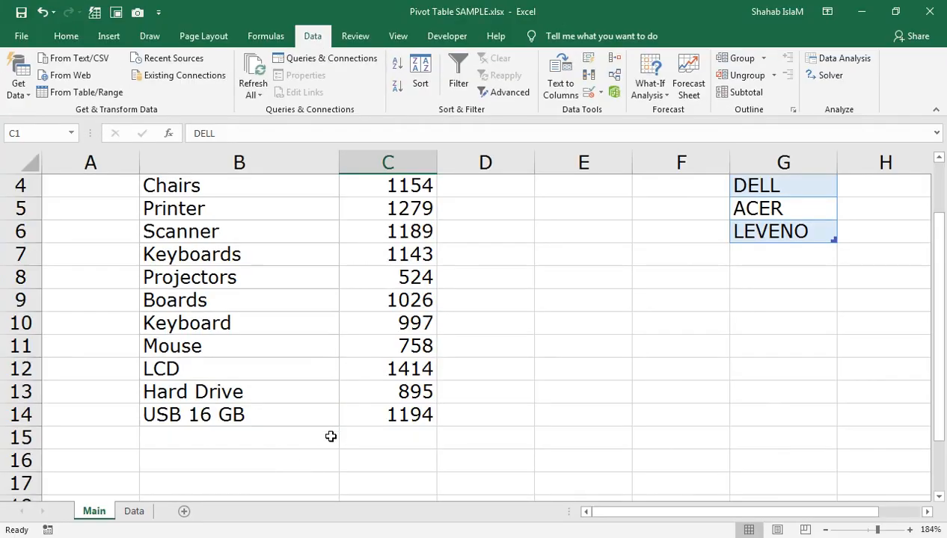
left_click(132, 513)
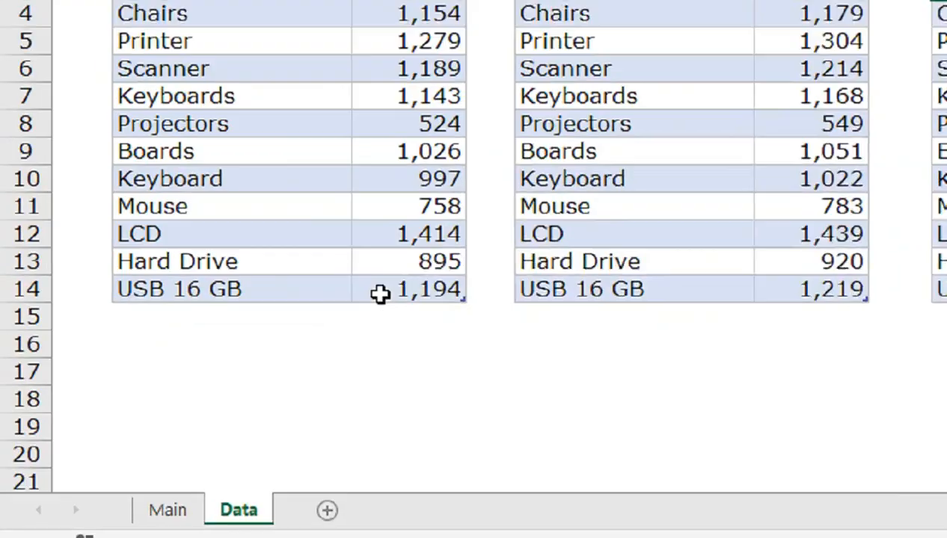